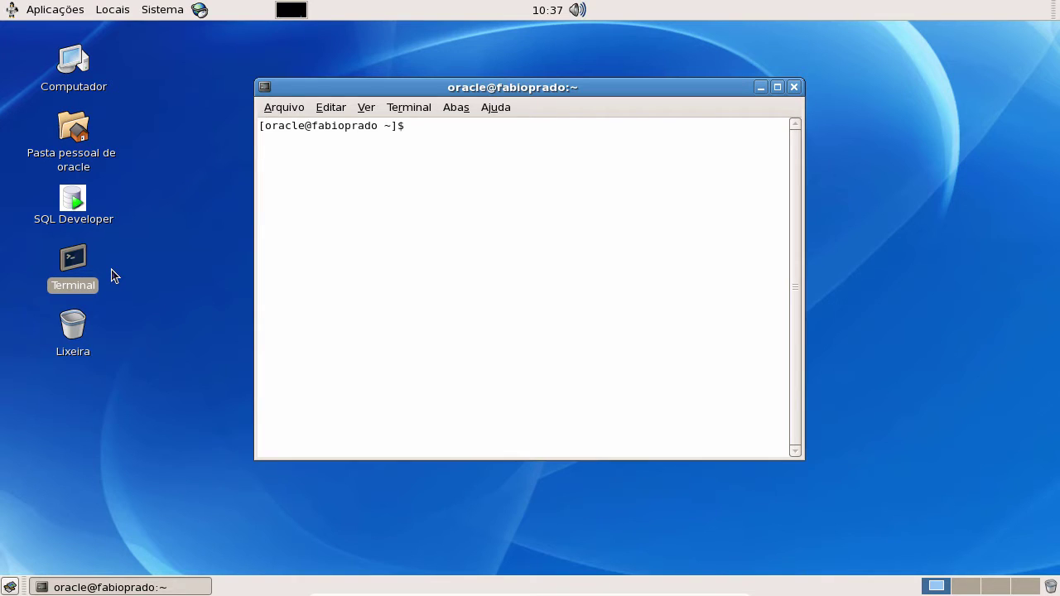
- Run dbca at the shell prompt to start the Database Configuration Assistant
{"action": "type", "text": "dbca"}
{"action": "key", "text": "Return"}
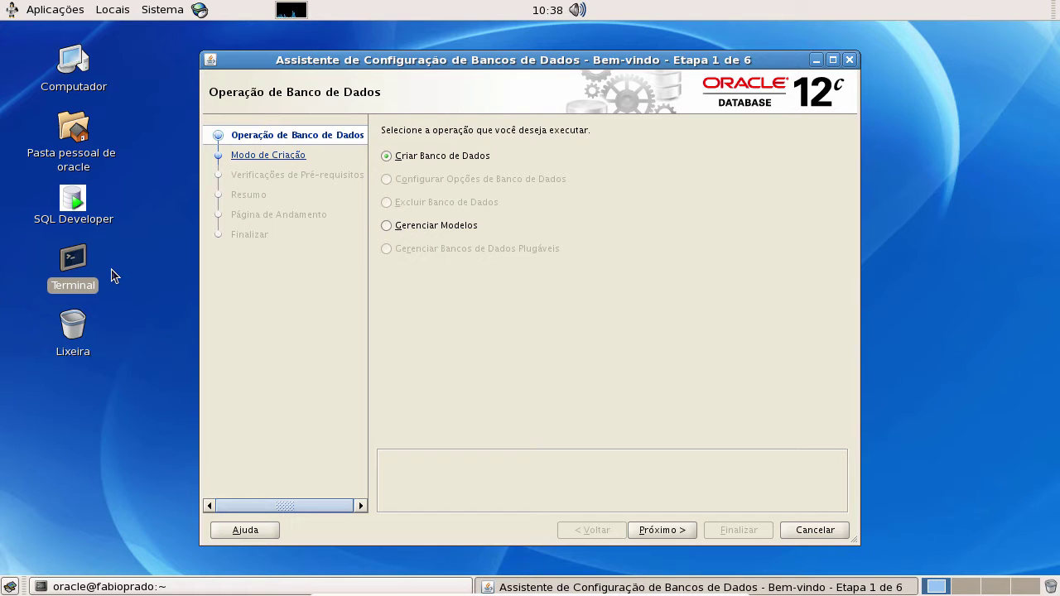
- Open a second terminal, display the PATH with its Oracle 12.0.1 bin directories, and enter .bash_profile
{"action": "double_click", "coordinate": [76, 260]}
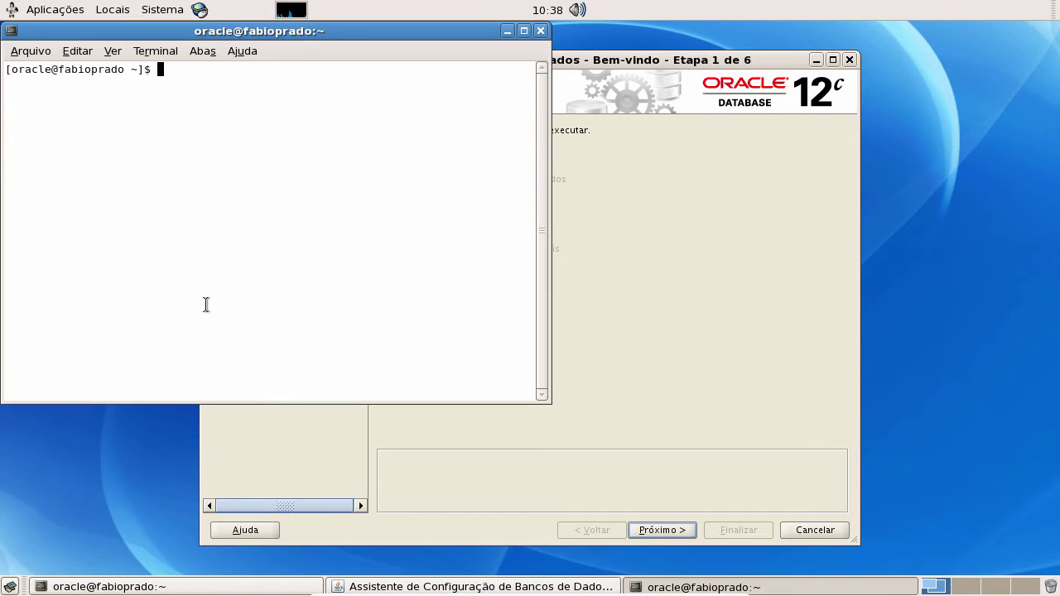
{"action": "type", "text": "$PATC"}
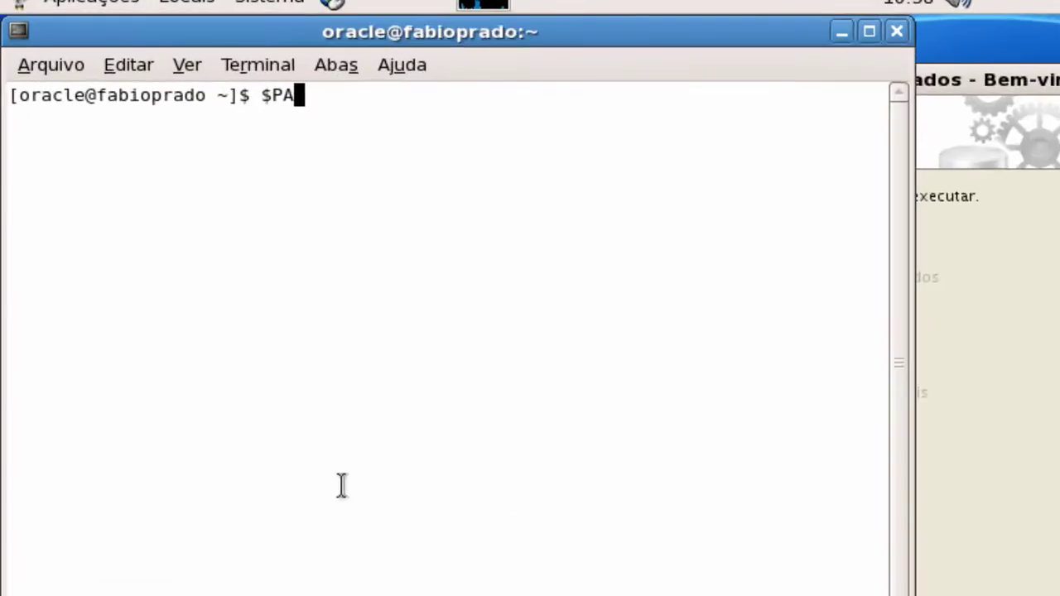
{"action": "type", "text": "H"}
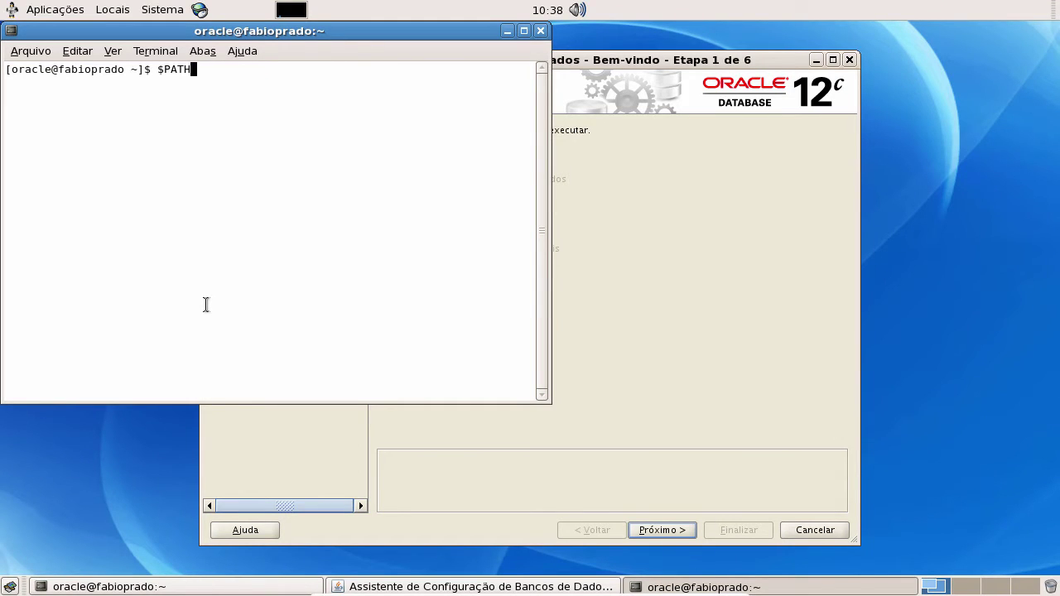
{"action": "key", "text": "Return"}
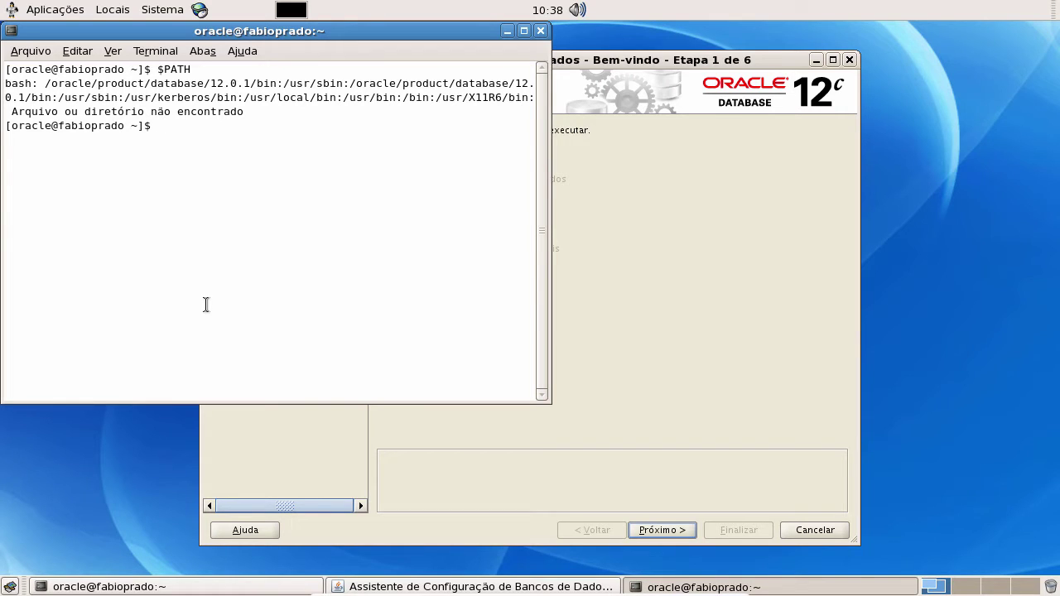
{"action": "type", "text": ".Bash_profile"}
- Run .bash_profile, then exit the extra terminal to return to the DBCA wizard
{"action": "key", "text": "Return"}
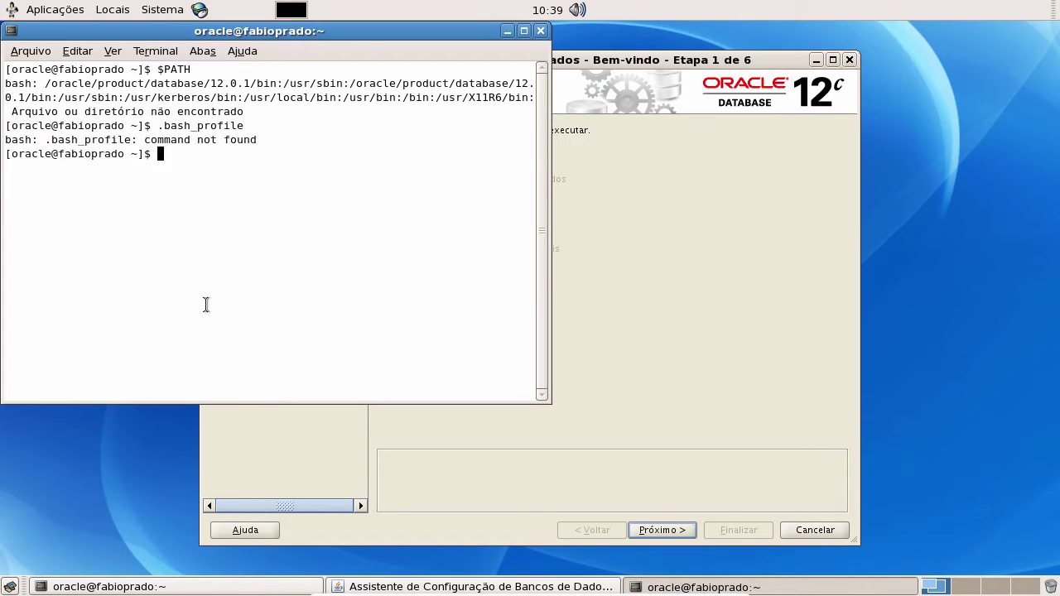
{"action": "type", "text": ".bashrc"}
{"action": "key", "text": "BackSpace"}
{"action": "key", "text": "BackSpace"}
{"action": "key", "text": "BackSpace"}
{"action": "key", "text": "BackSpace"}
{"action": "key", "text": "BackSpace"}
{"action": "key", "text": "BackSpace"}
{"action": "key", "text": "BackSpace"}
{"action": "type", "text": "exit"}
{"action": "key", "text": "Return"}
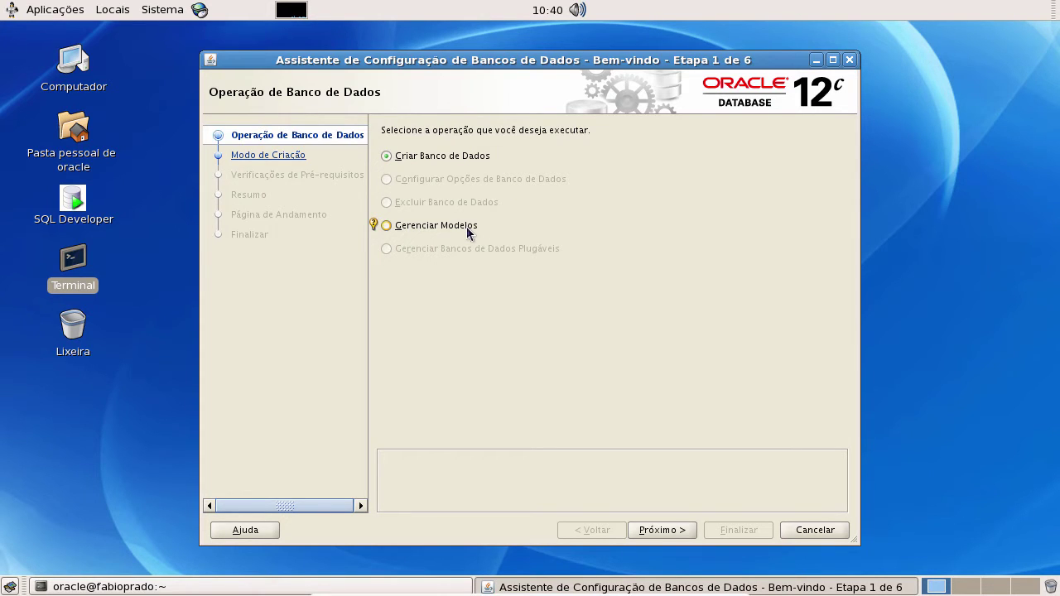
- Choose Modo Avançado creation mode and advance to the template step, 3 of 14
{"action": "left_click", "coordinate": [670, 532]}
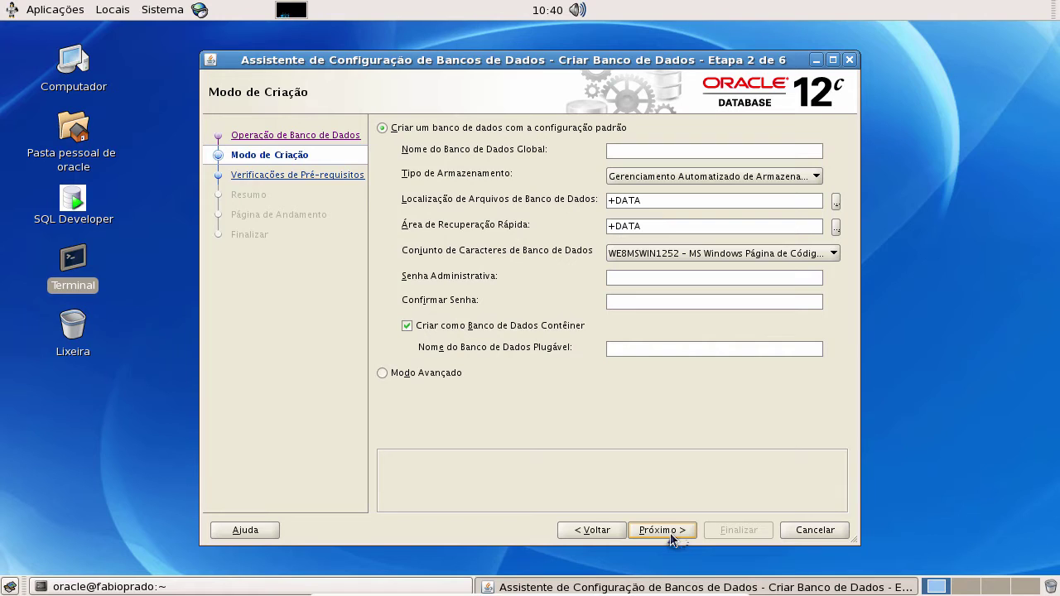
{"action": "left_click", "coordinate": [442, 377]}
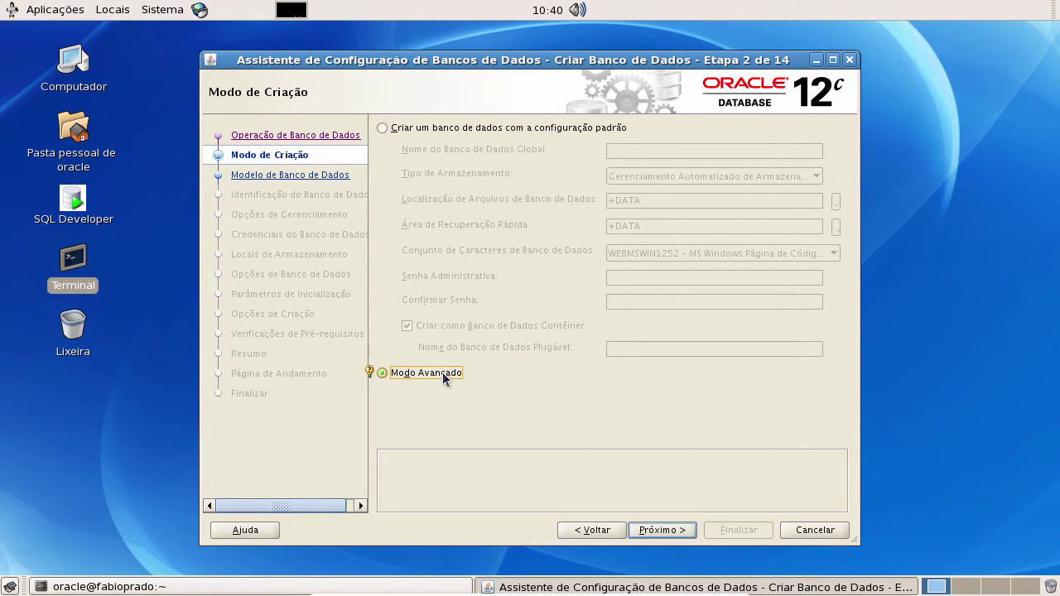
{"action": "left_click", "coordinate": [674, 530]}
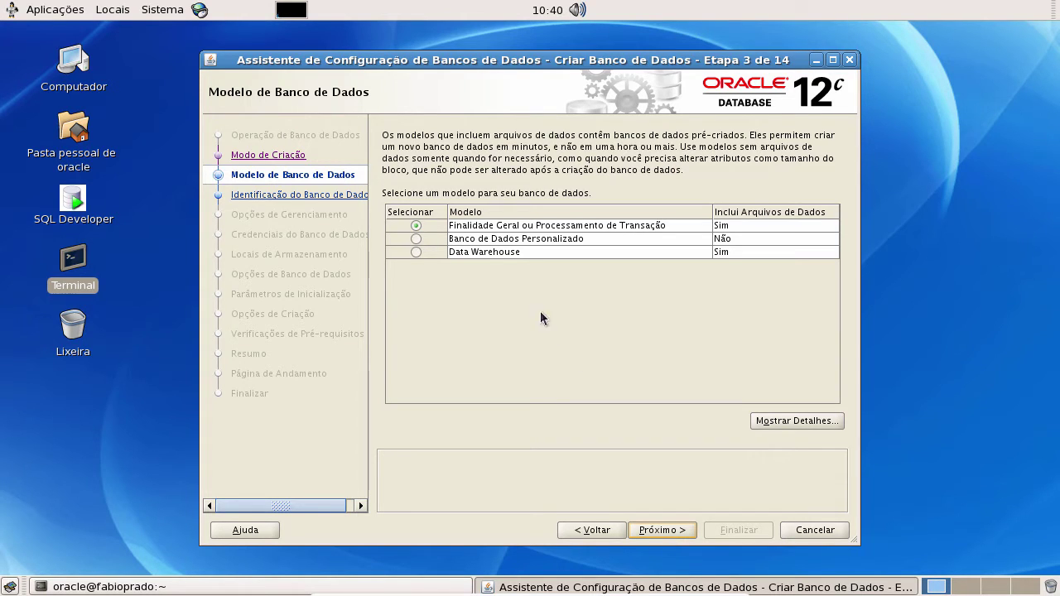
- Select the Finalidade Geral ou Processamento de Transação template and continue to database identification
{"action": "left_click", "coordinate": [499, 251]}
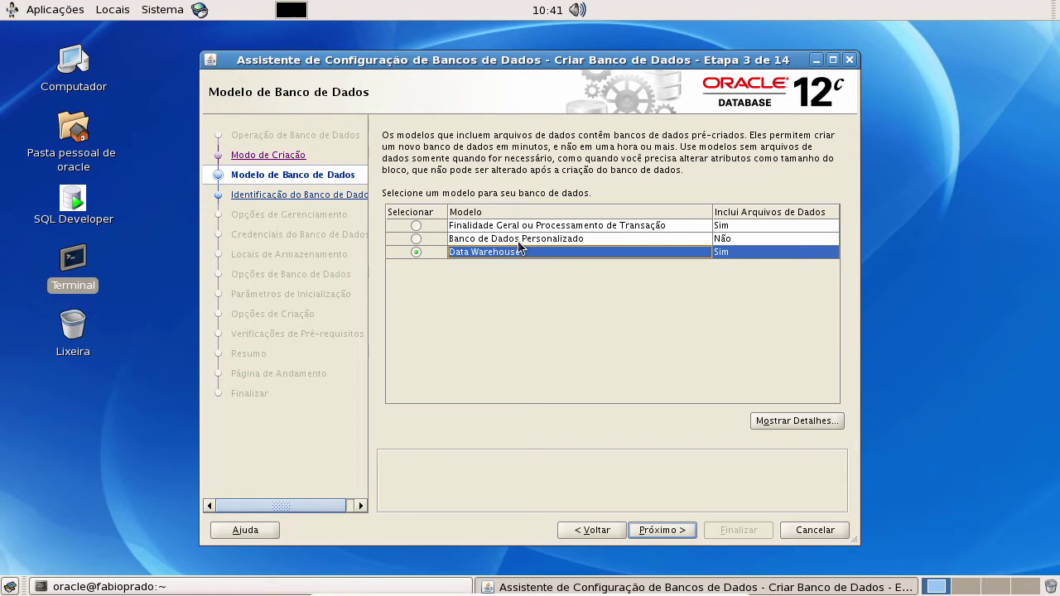
{"action": "left_click", "coordinate": [519, 242]}
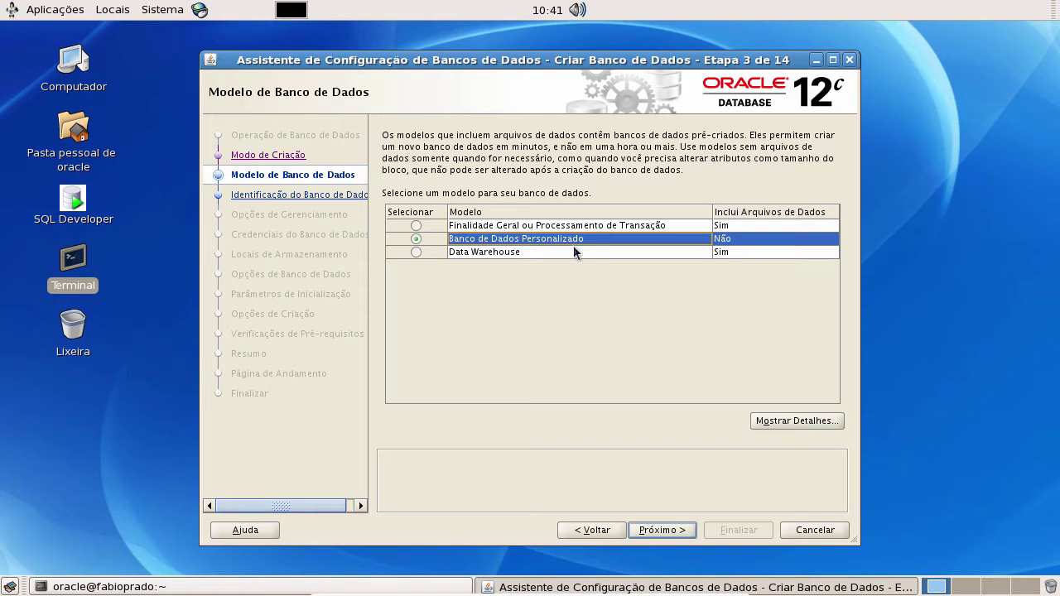
{"action": "left_click", "coordinate": [490, 227]}
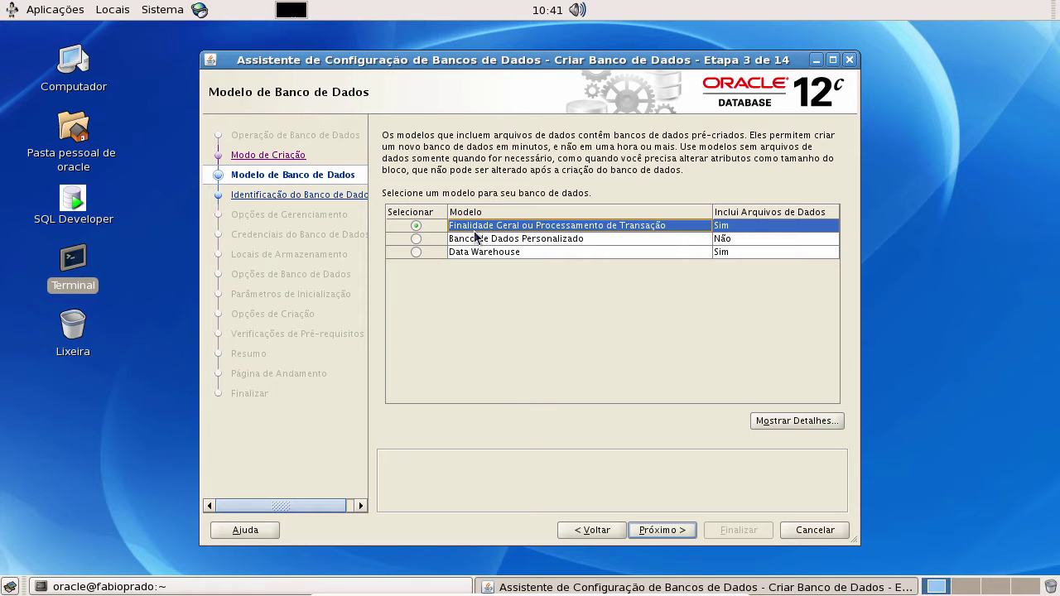
{"action": "left_click", "coordinate": [663, 531]}
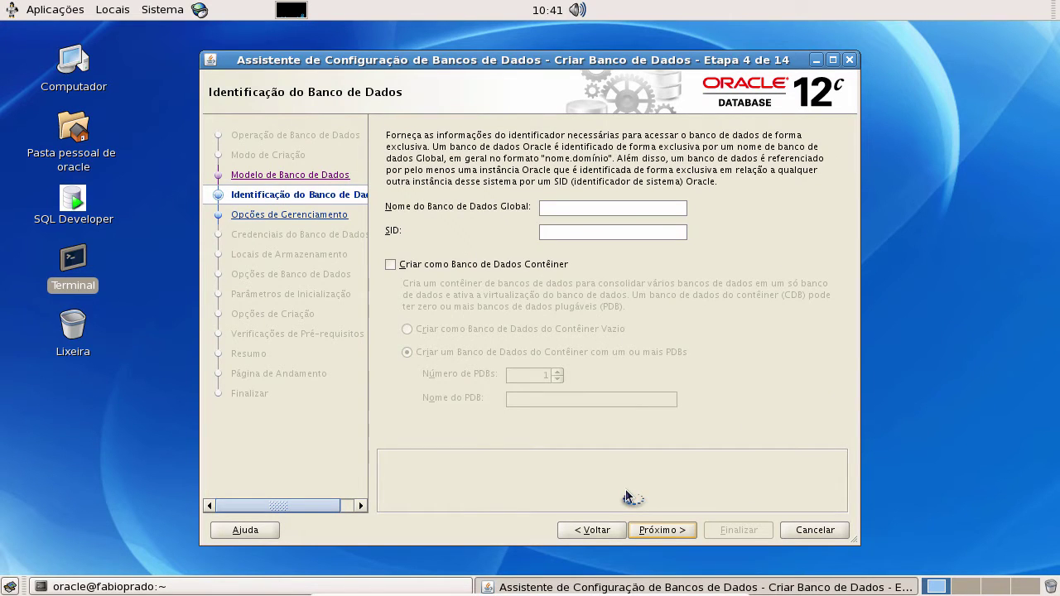
- Enter orclfs as the global database name, with the SID filled in, and enable container database
{"action": "left_click", "coordinate": [630, 209]}
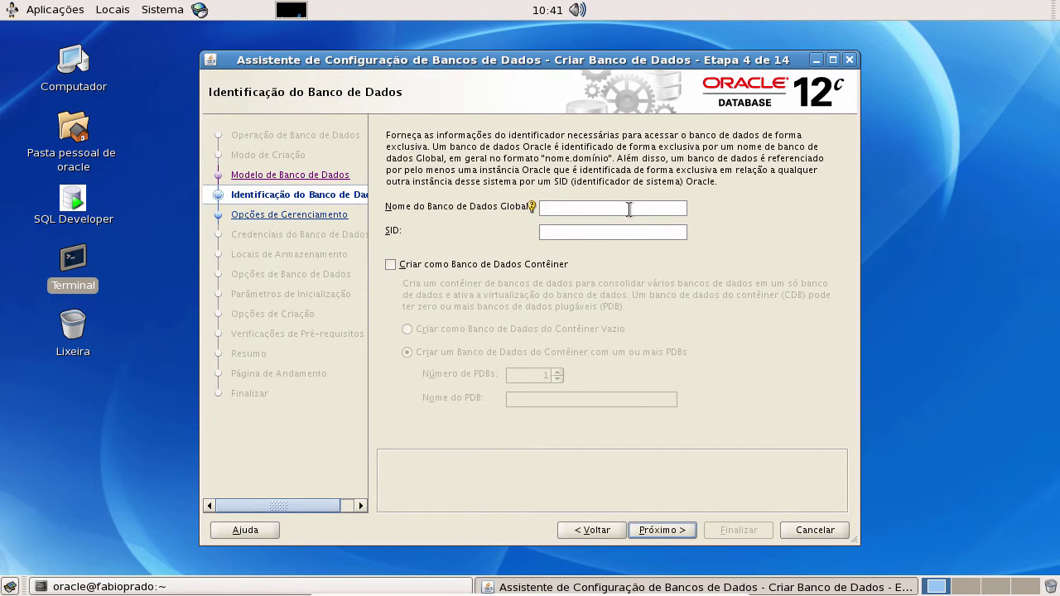
{"action": "type", "text": "orclfs"}
{"action": "left_click", "coordinate": [447, 266]}
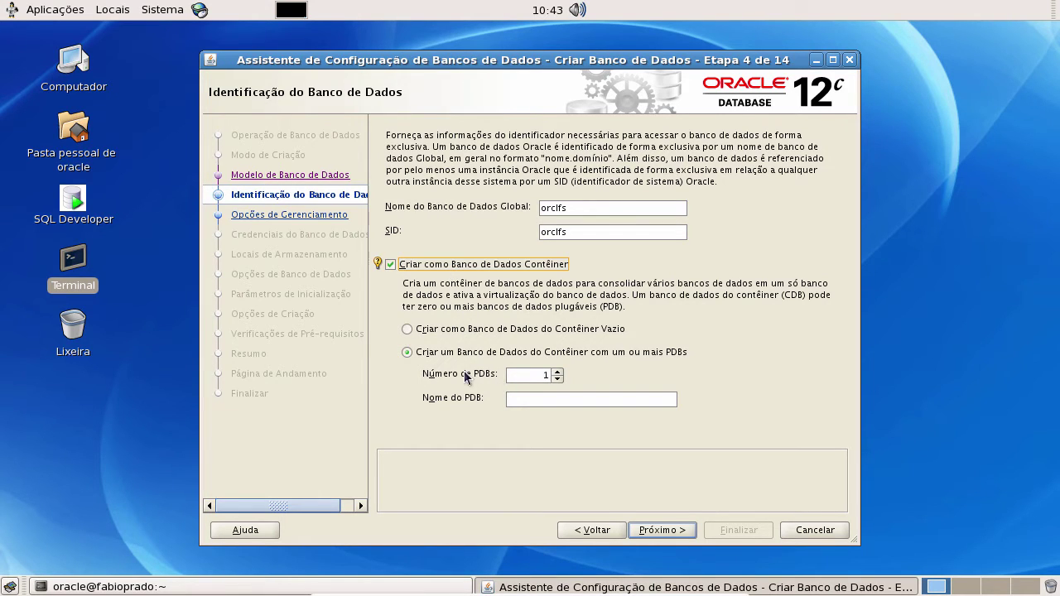
- Name the pluggable database prod and continue to Opções de Gerenciamento
{"action": "left_click", "coordinate": [549, 398]}
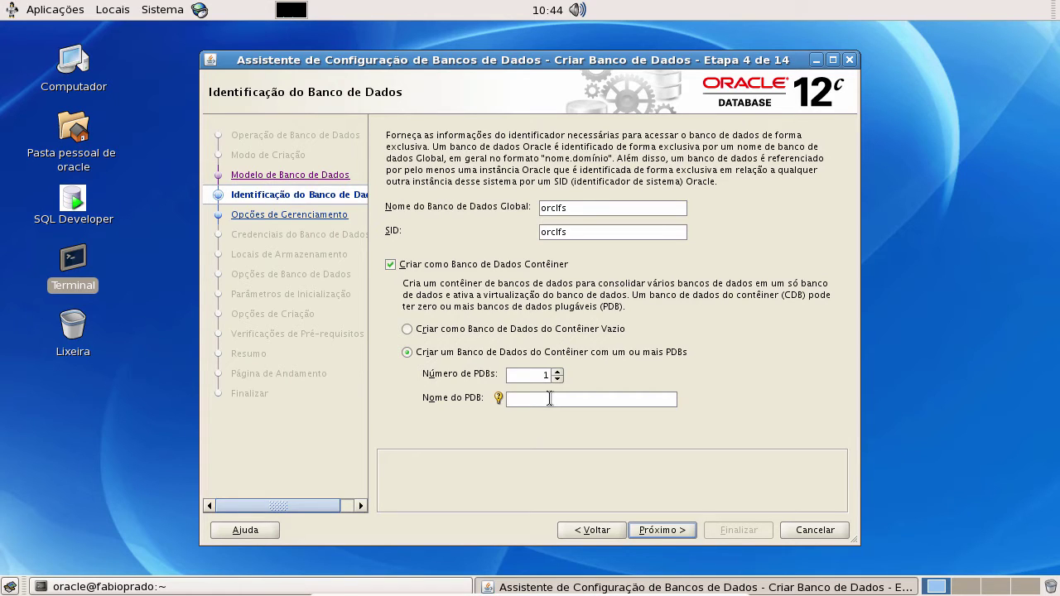
{"action": "type", "text": "prod"}
{"action": "left_click", "coordinate": [661, 530]}
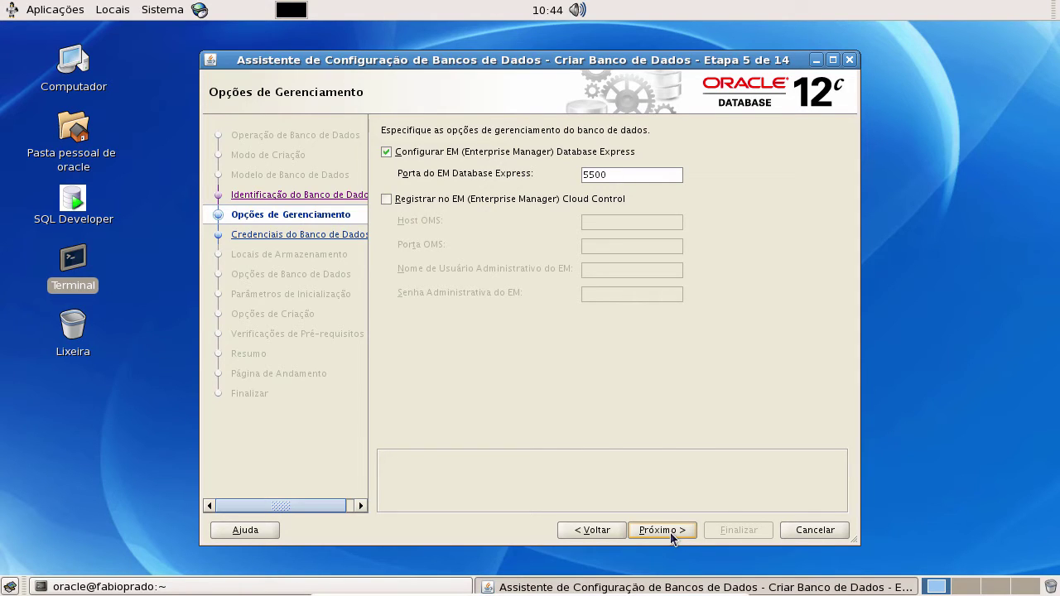
- Turn off EM Database Express, keep EM Cloud Control registration off, and continue to credentials
{"action": "left_click", "coordinate": [386, 152]}
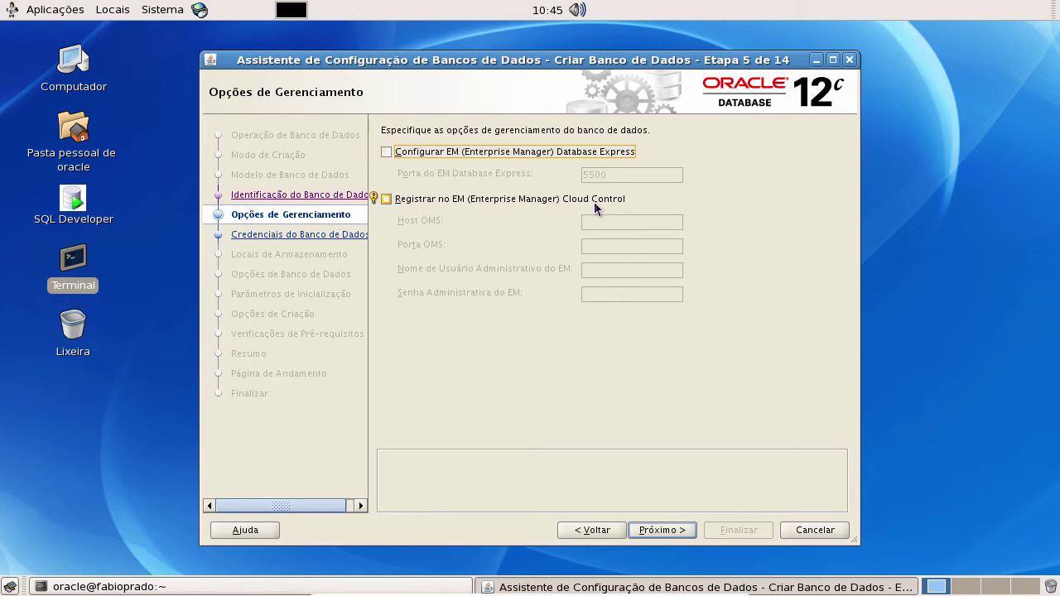
{"action": "left_click", "coordinate": [563, 199]}
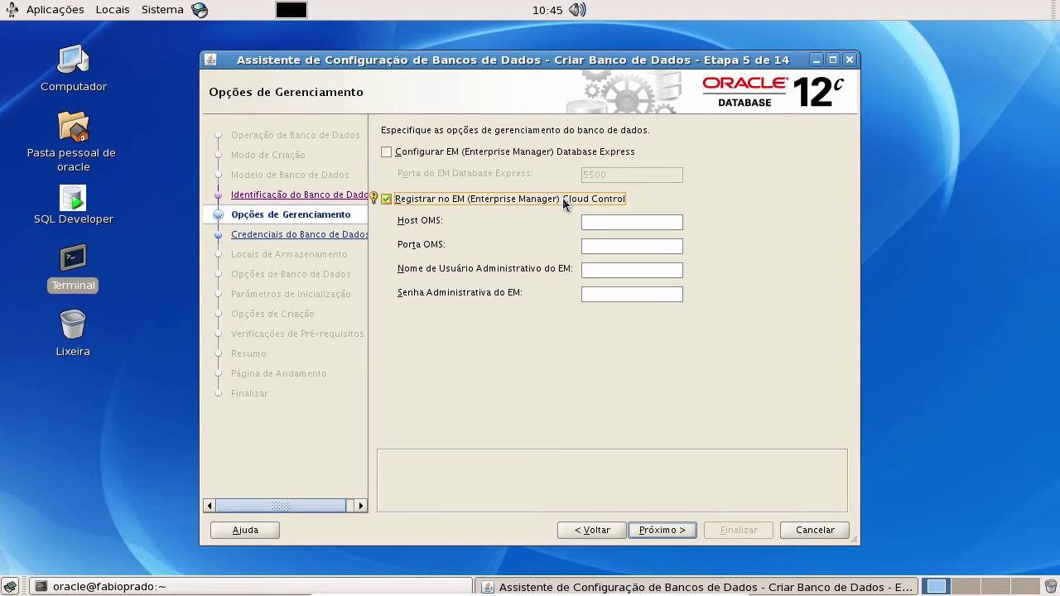
{"action": "left_click", "coordinate": [386, 200]}
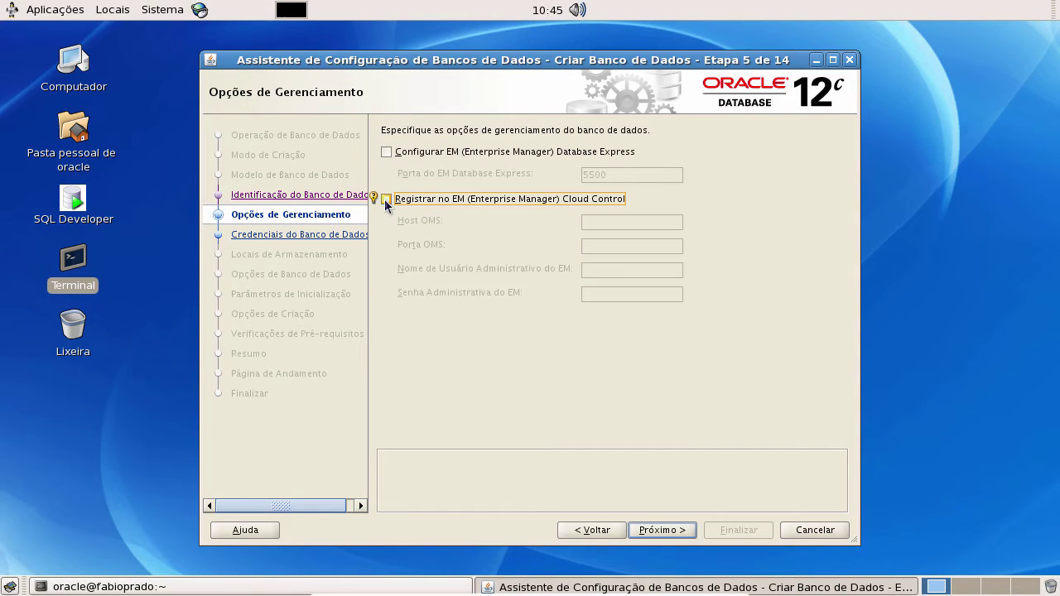
{"action": "left_click", "coordinate": [387, 151]}
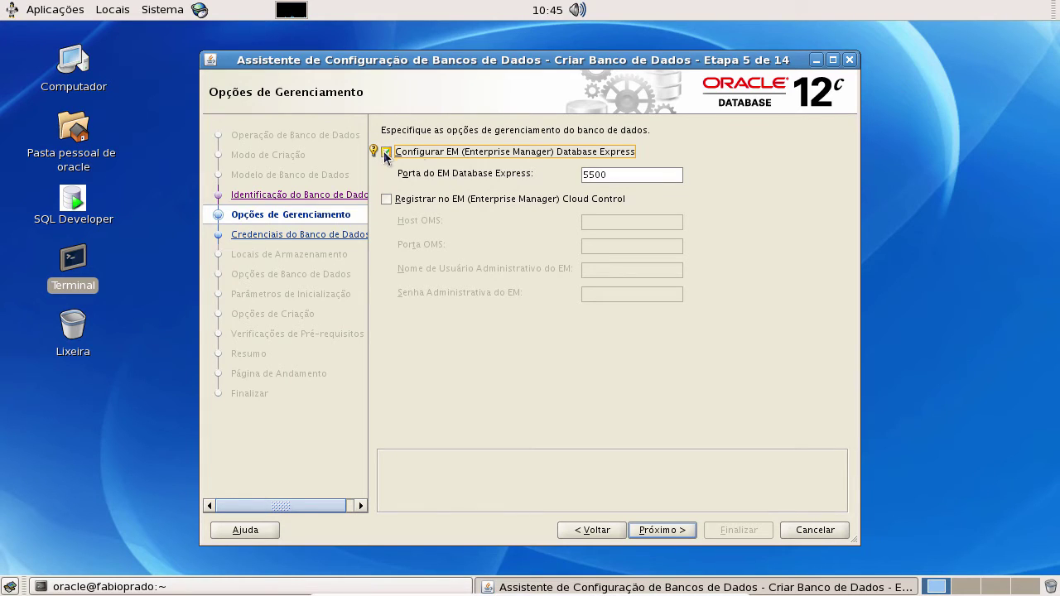
{"action": "left_click", "coordinate": [386, 153]}
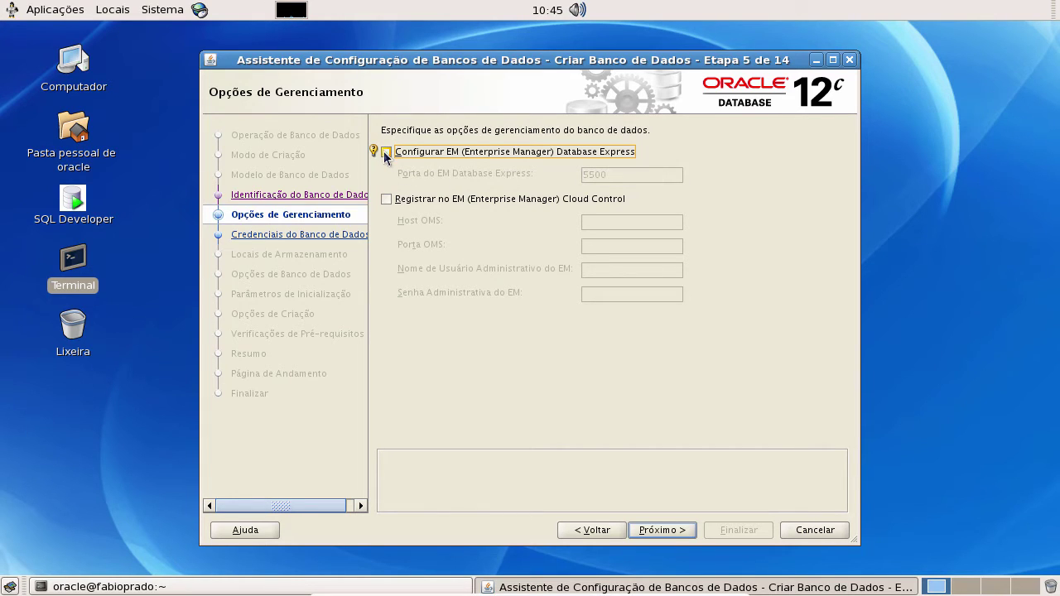
{"action": "left_click", "coordinate": [663, 530]}
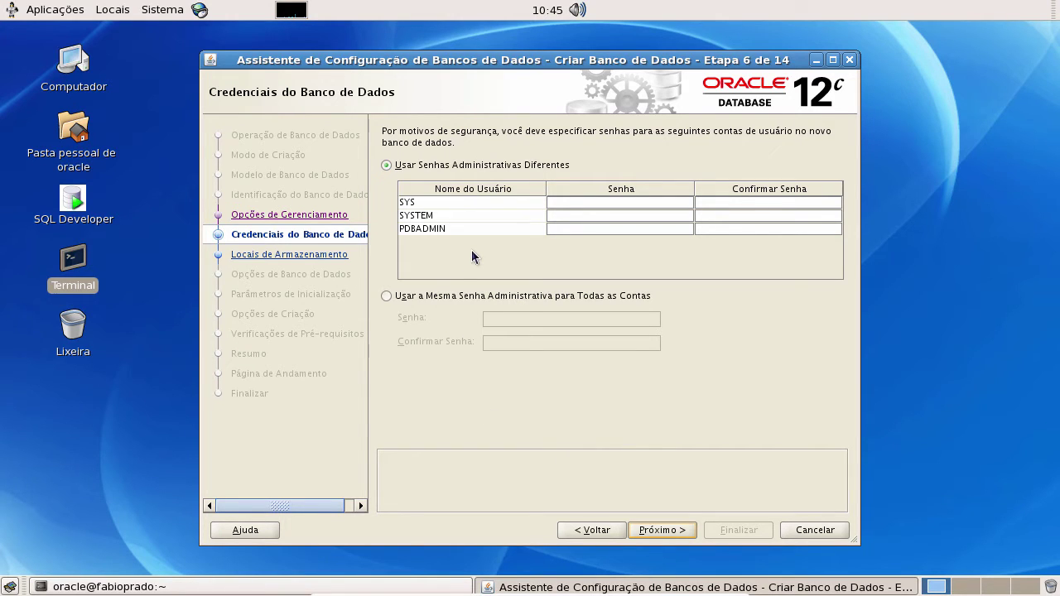
- Use one administrative password for all accounts, enter and confirm it, and continue to network configuration
{"action": "left_click", "coordinate": [387, 296]}
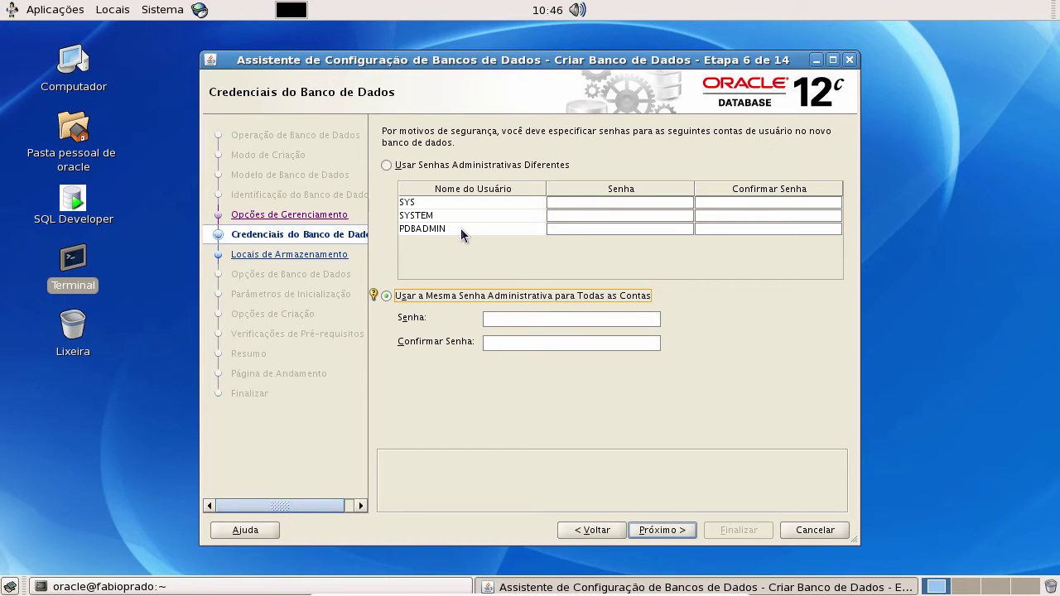
{"action": "left_click", "coordinate": [545, 318]}
{"action": "type", "text": "oracle"}
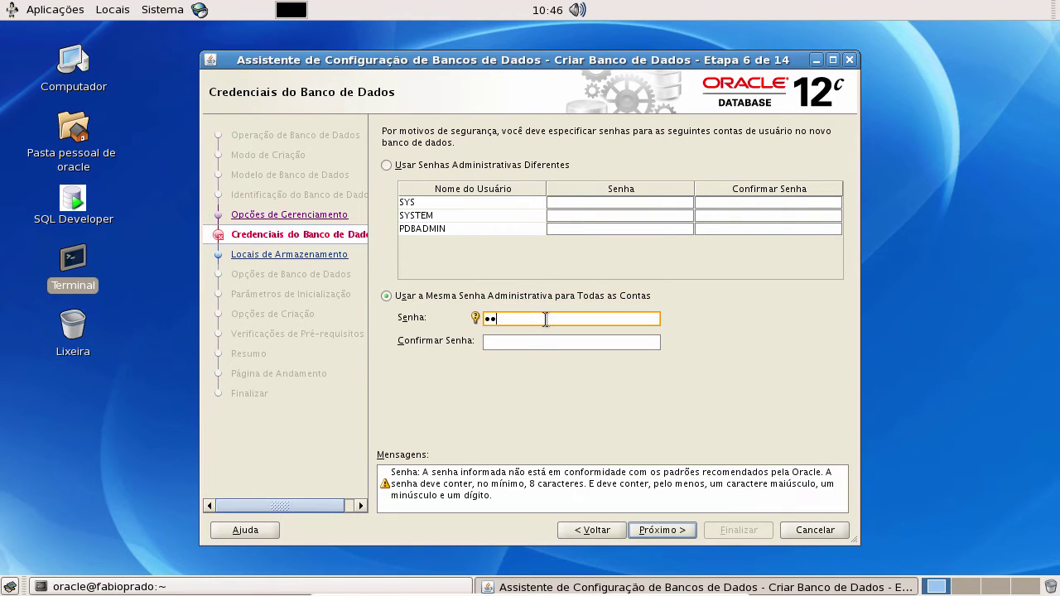
{"action": "key", "text": "Tab"}
{"action": "type", "text": "oracle"}
{"action": "left_click", "coordinate": [668, 530]}
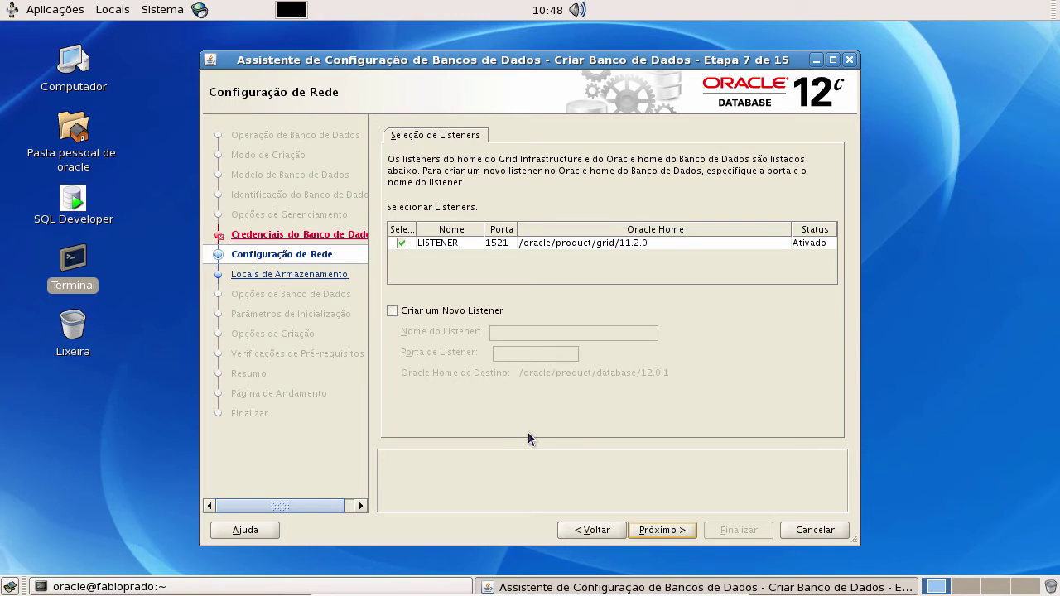
- Keep the existing LISTENER on port 1521 and continue to Locais de Armazenamento
{"action": "left_click", "coordinate": [682, 529]}
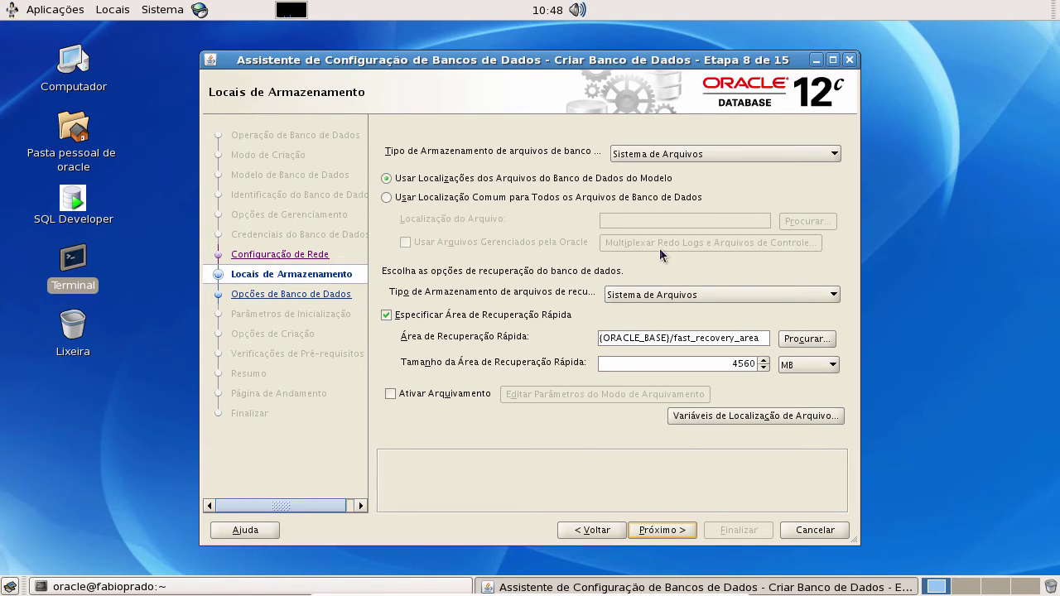
{"action": "left_click", "coordinate": [713, 151]}
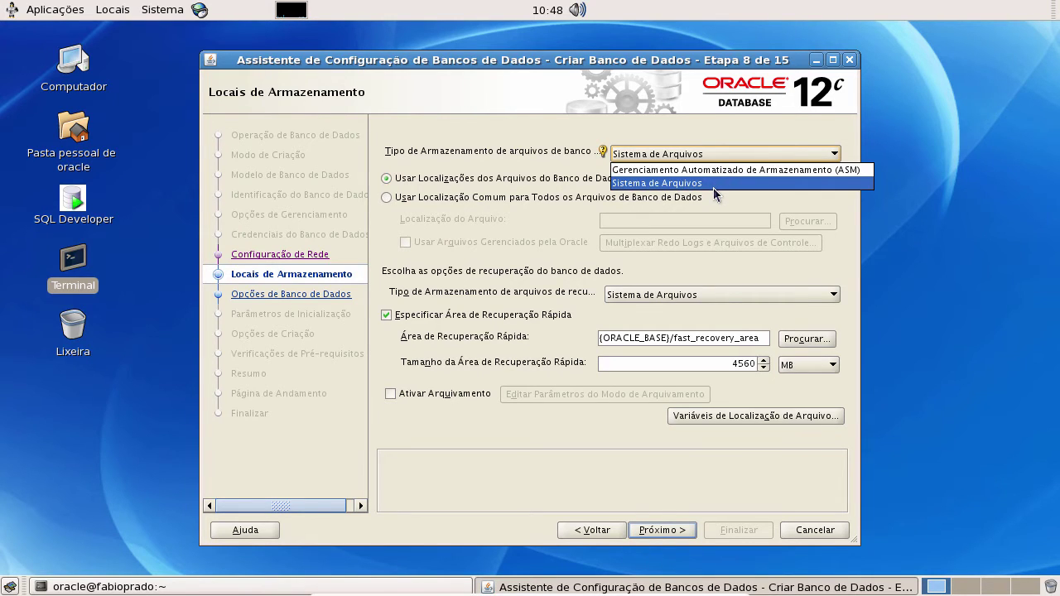
{"action": "left_click", "coordinate": [713, 183]}
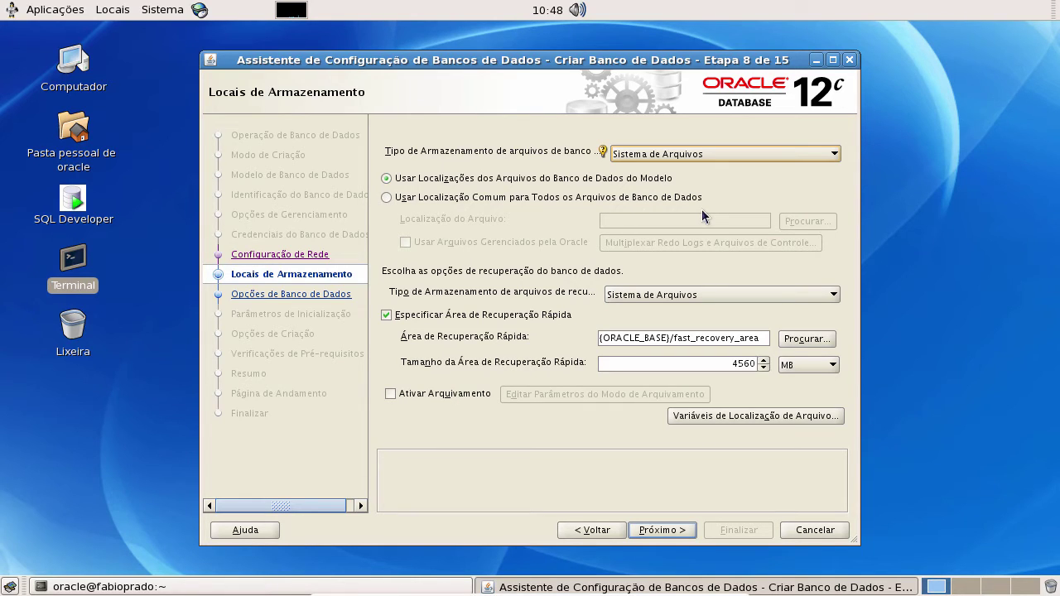
{"action": "left_click", "coordinate": [530, 180]}
{"action": "left_click", "coordinate": [386, 198]}
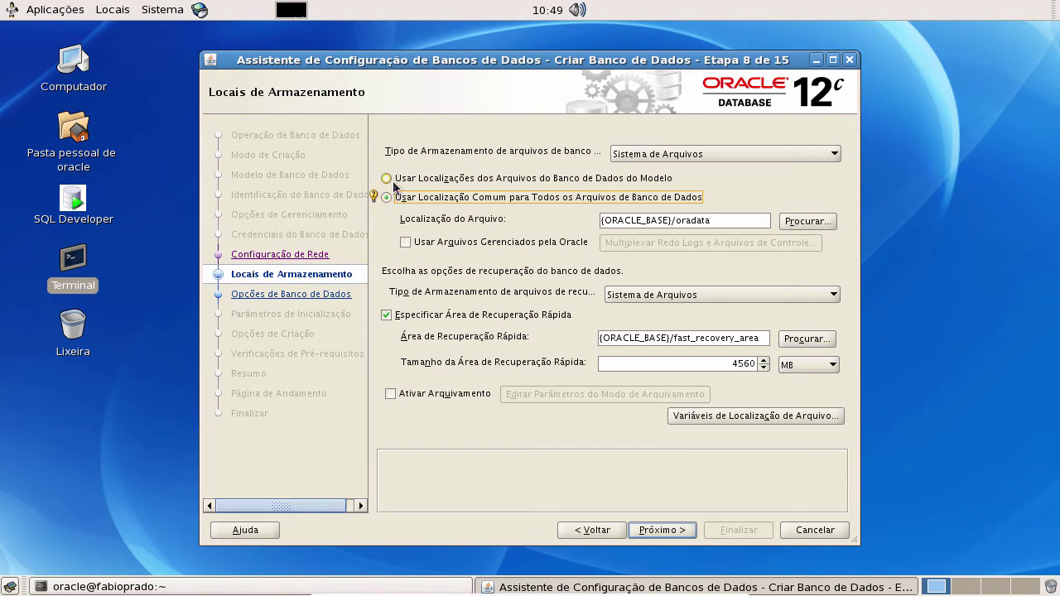
{"action": "left_click", "coordinate": [387, 178]}
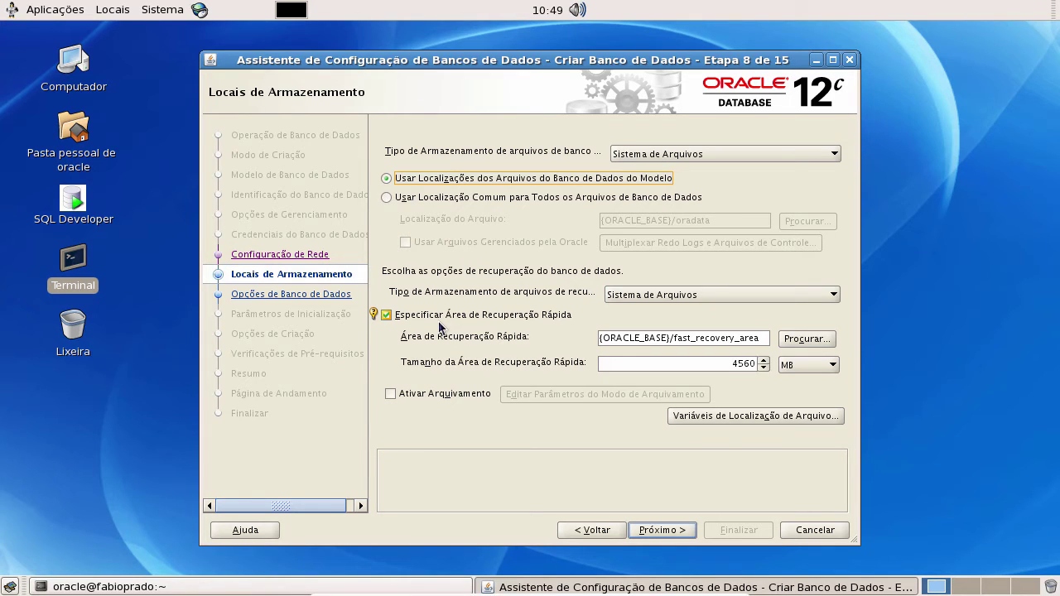
- Check Ativar Arquivamento and review the archiving parameters, leaving them at their defaults
{"action": "left_click", "coordinate": [398, 394]}
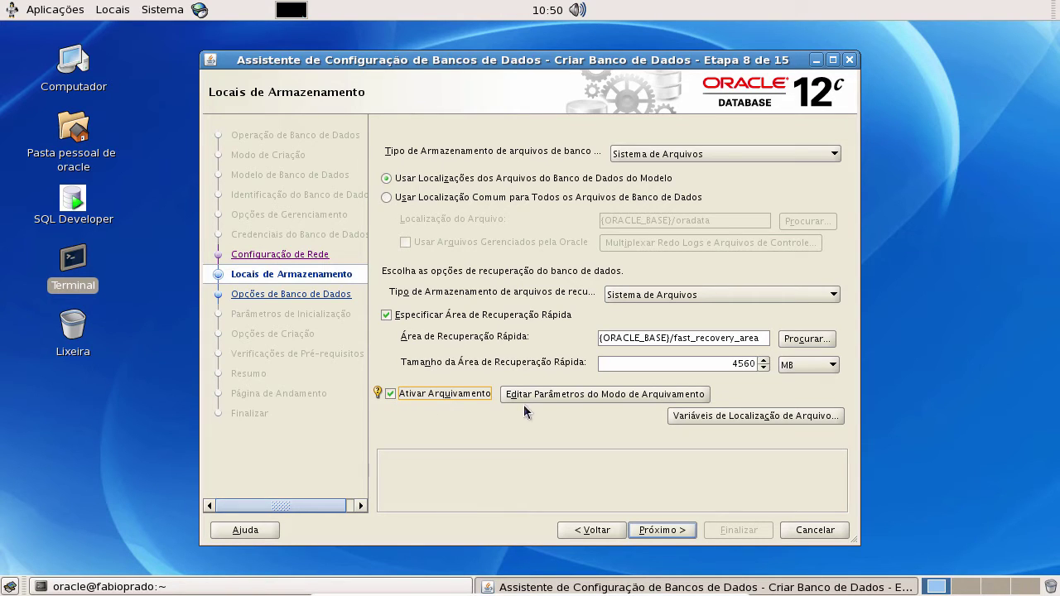
{"action": "left_click", "coordinate": [597, 395]}
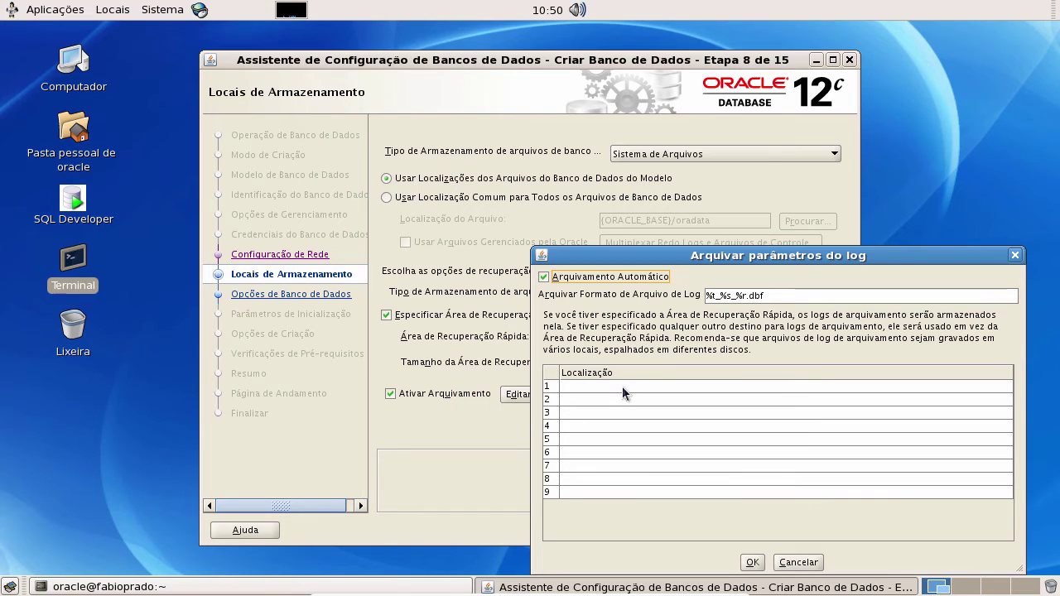
{"action": "left_click", "coordinate": [802, 562]}
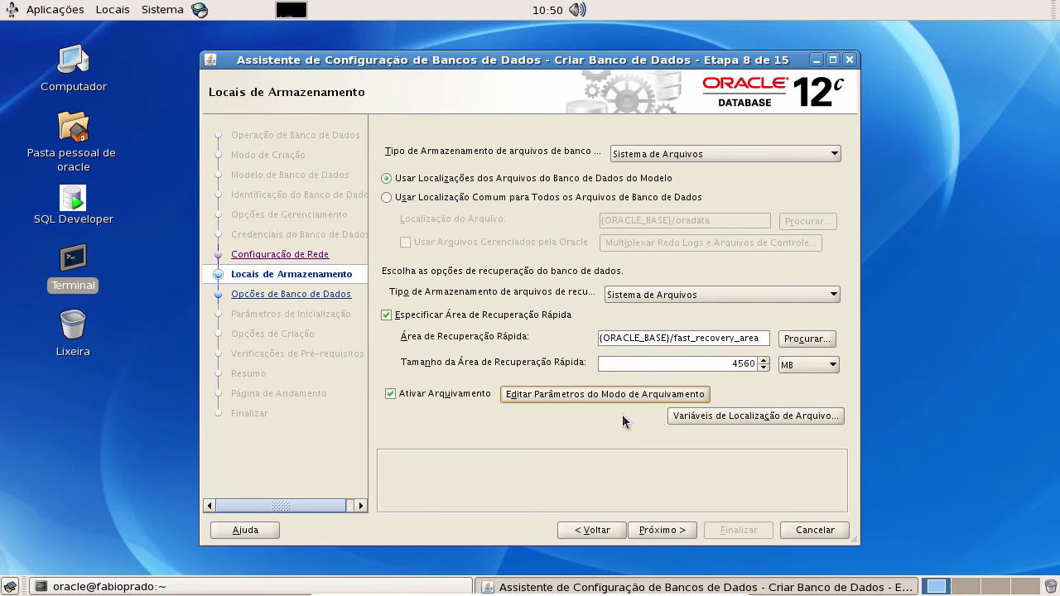
{"action": "mouse_move", "coordinate": [611, 337]}
- Check Exemplos de Esquema, glance at Database Vault e Label Security, then proceed to Parâmetros de Inicialização
{"action": "left_click", "coordinate": [662, 530]}
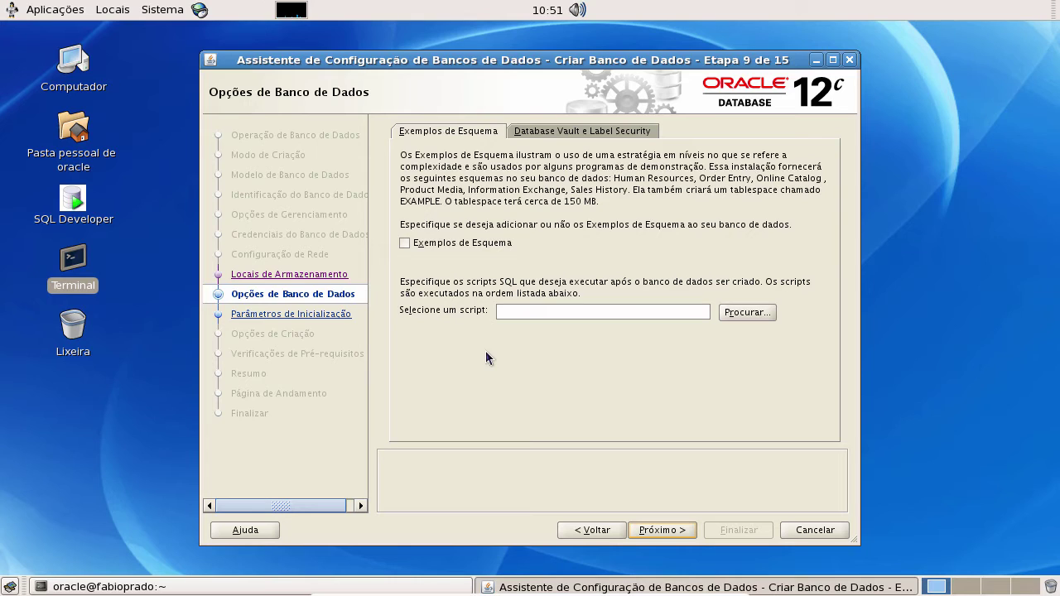
{"action": "left_click", "coordinate": [405, 244]}
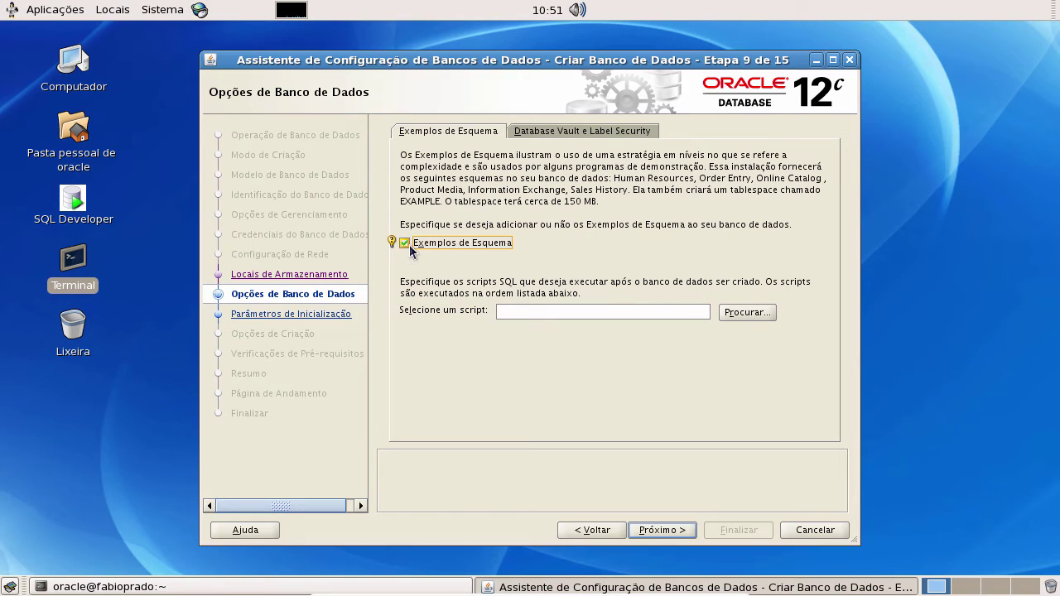
{"action": "left_click", "coordinate": [591, 131]}
{"action": "left_click", "coordinate": [478, 132]}
{"action": "left_click", "coordinate": [538, 134]}
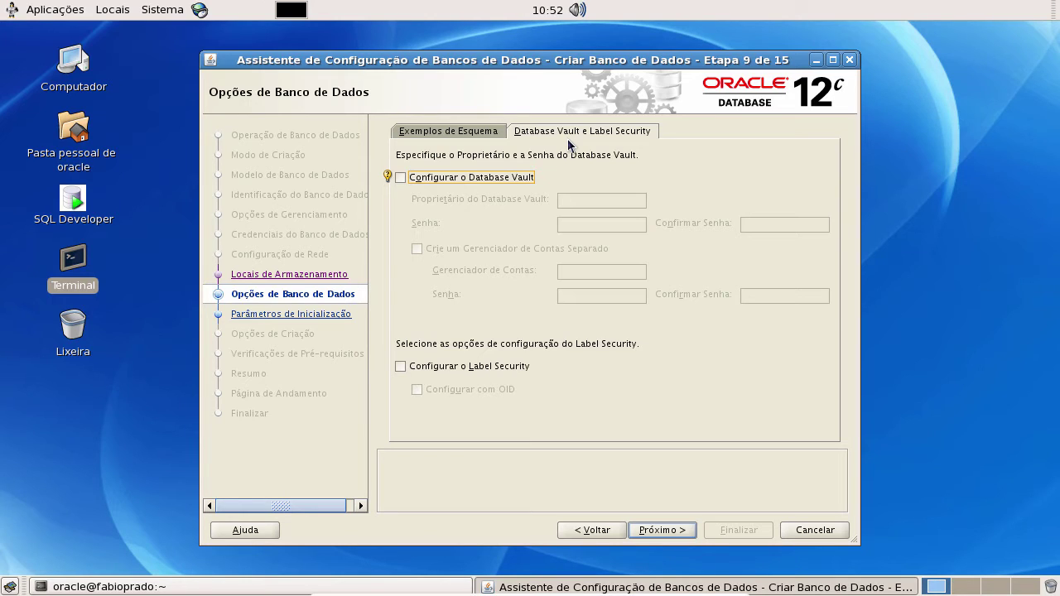
{"action": "left_click", "coordinate": [481, 136]}
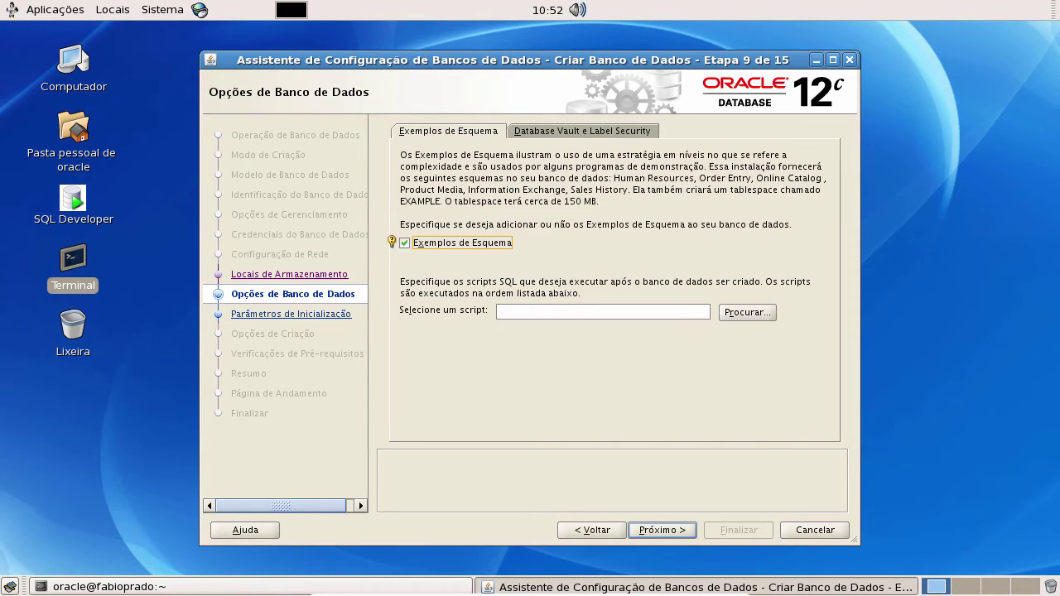
{"action": "left_click", "coordinate": [673, 533]}
{"action": "left_click", "coordinate": [673, 532]}
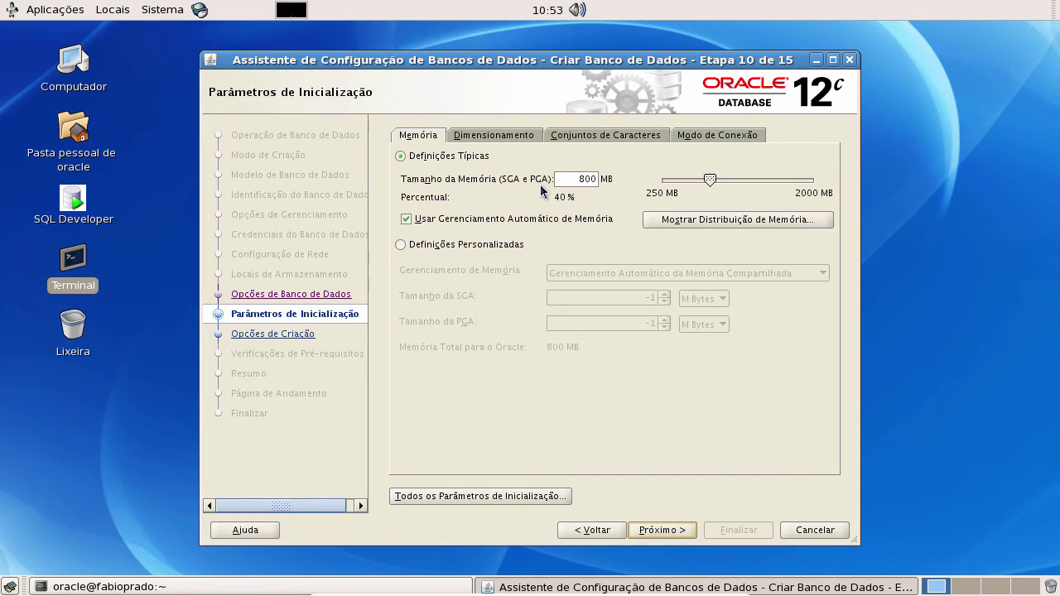
- Replace the 800 MB Tamanho da Memória value with 1024 MB
{"action": "double_click", "coordinate": [584, 179]}
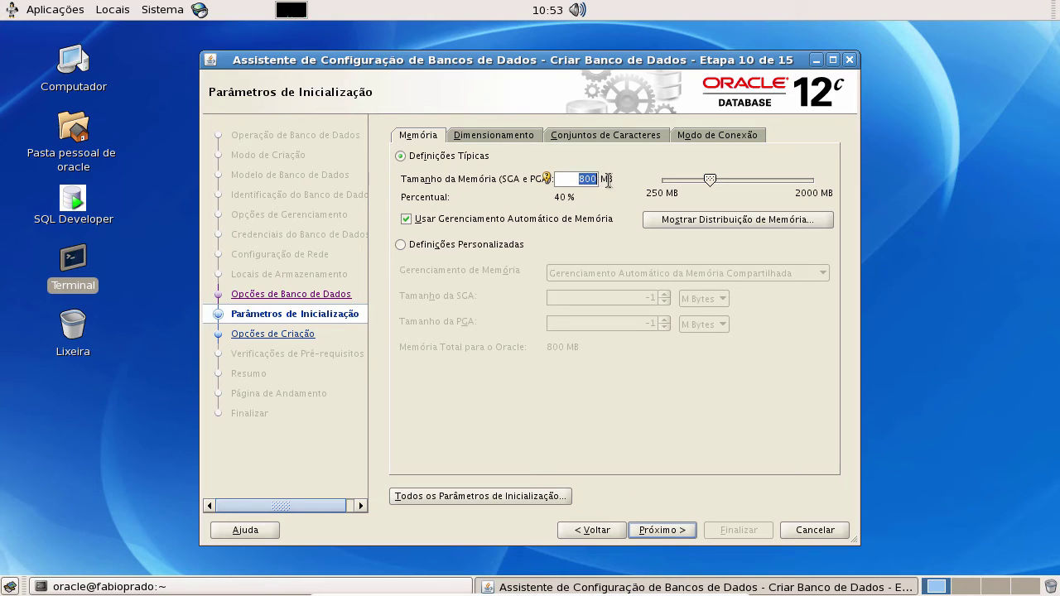
{"action": "type", "text": "1204"}
{"action": "key", "text": "BackSpace"}
{"action": "key", "text": "BackSpace"}
{"action": "key", "text": "BackSpace"}
{"action": "type", "text": "024"}
- On the Dimensionamento tab, change Processos from 300 to 1100
{"action": "left_click", "coordinate": [498, 136]}
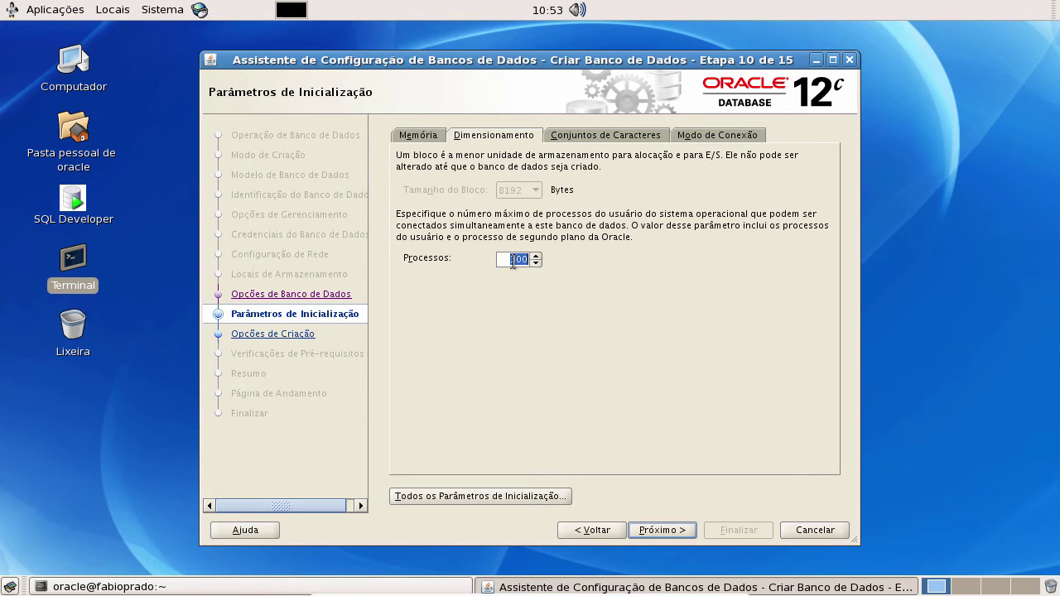
{"action": "left_click", "coordinate": [513, 259]}
{"action": "key", "text": "Delete"}
{"action": "type", "text": "11"}
- On the Conjuntos de Caracteres tab, select Utilizar Unicode (AL32UTF8)
{"action": "left_click", "coordinate": [622, 134]}
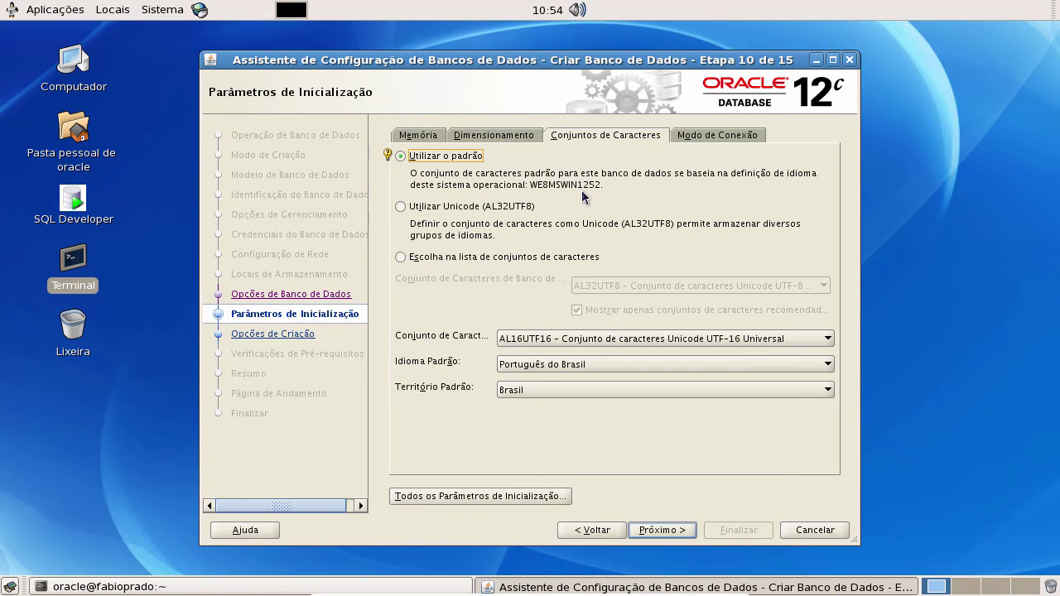
{"action": "left_click", "coordinate": [403, 208]}
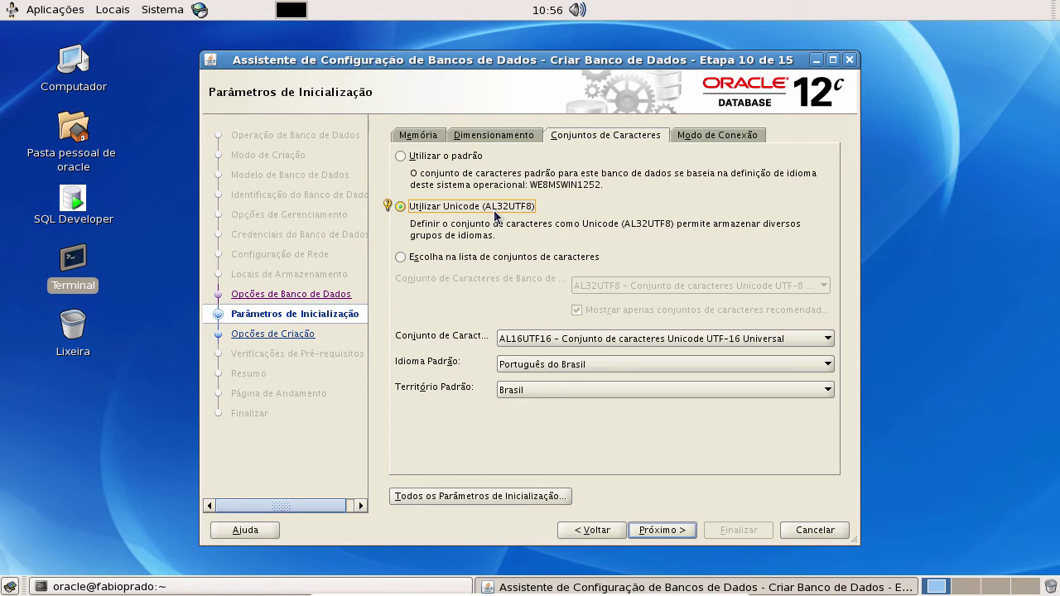
- Select Utilizar o padrão to revert to the WE8MSWIN1252 character set
{"action": "left_click", "coordinate": [466, 157]}
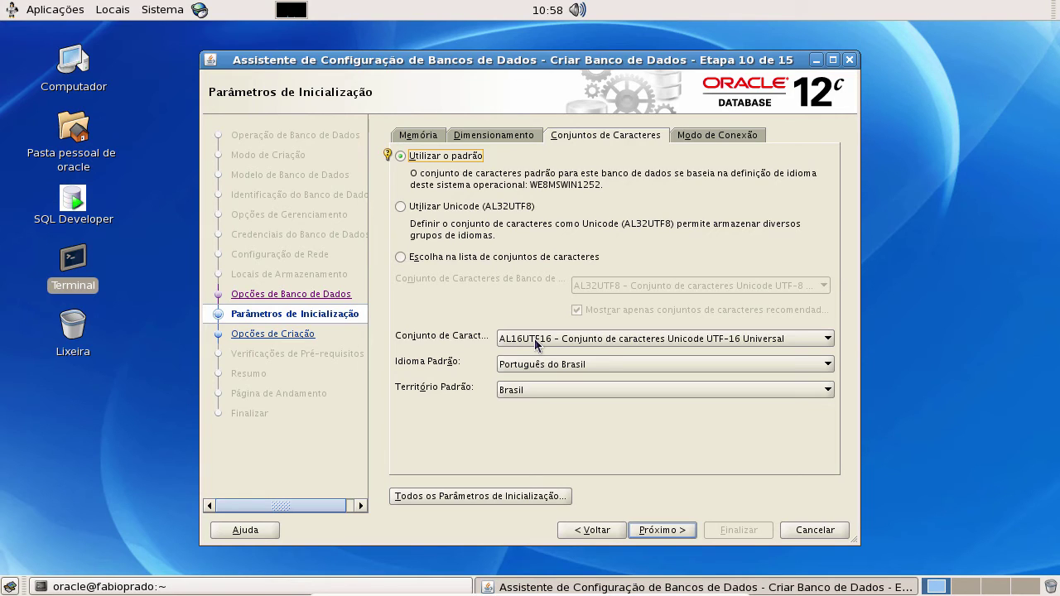
{"action": "left_click", "coordinate": [492, 498]}
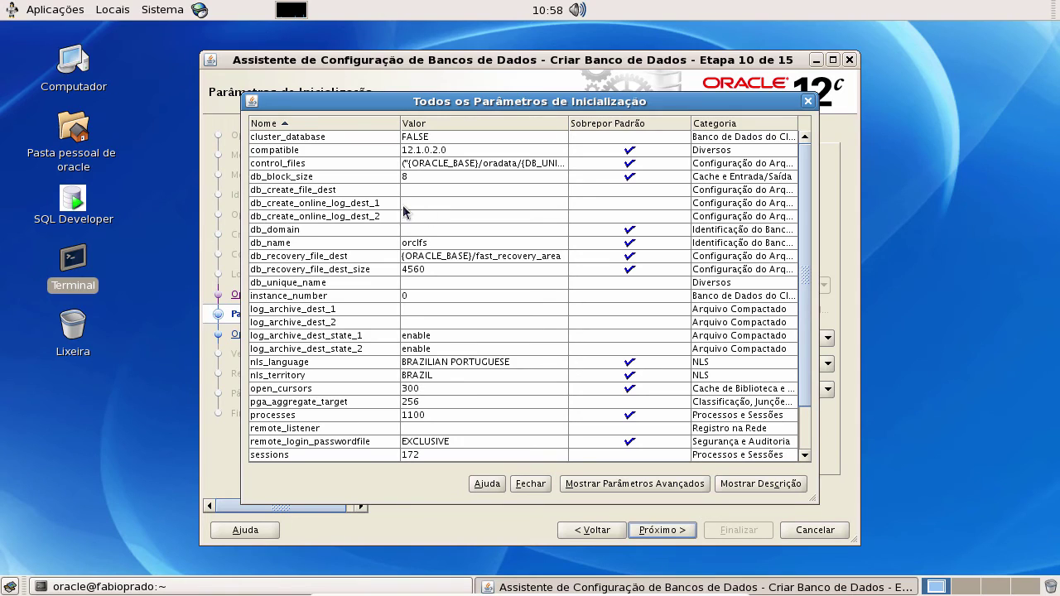
{"action": "left_click_drag", "start_coordinate": [811, 263], "coordinate": [810, 308]}
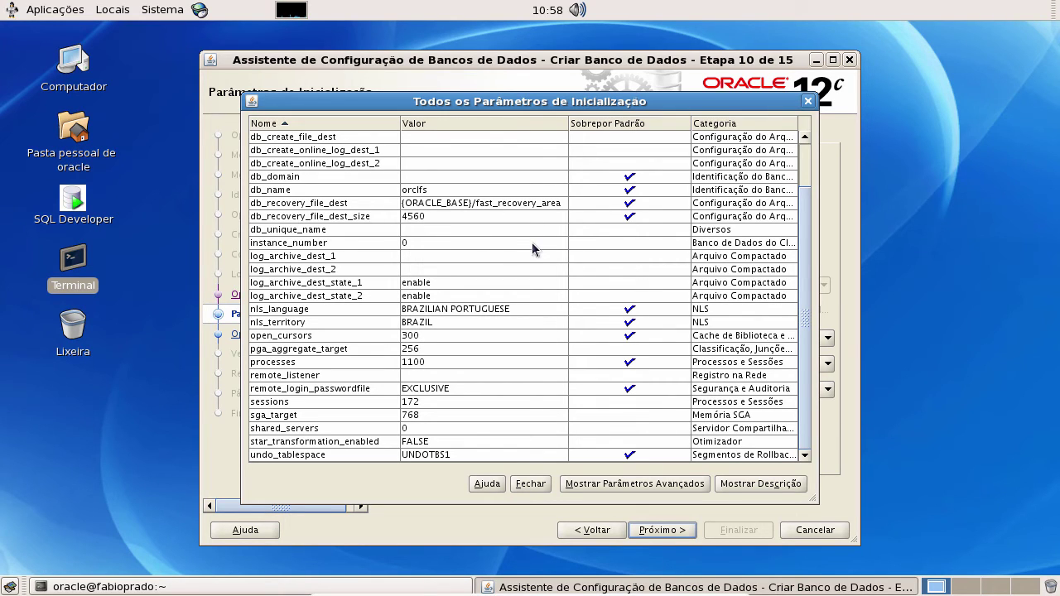
{"action": "left_click", "coordinate": [348, 284]}
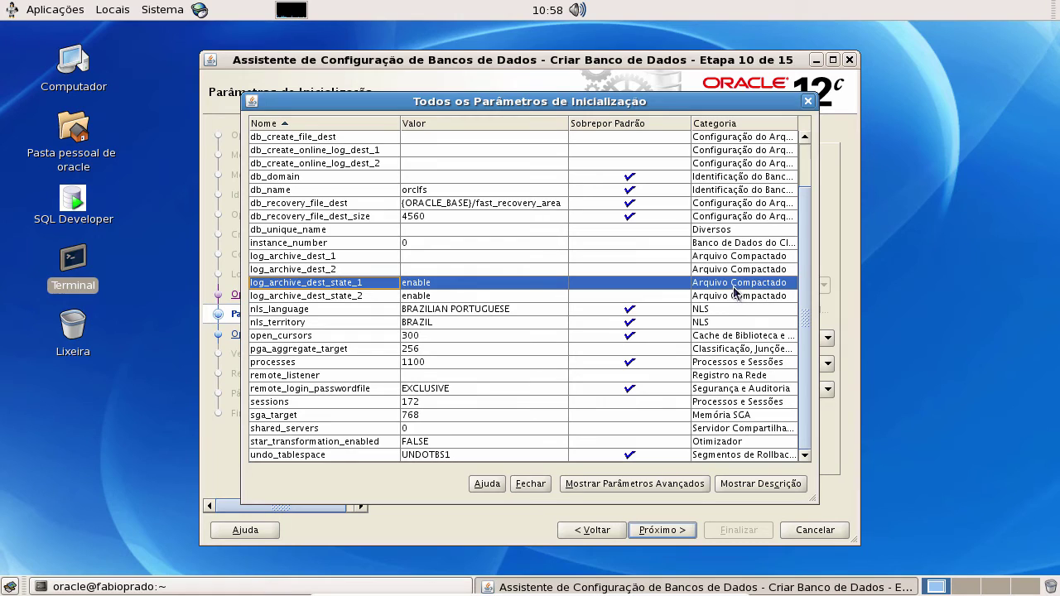
{"action": "left_click", "coordinate": [807, 101]}
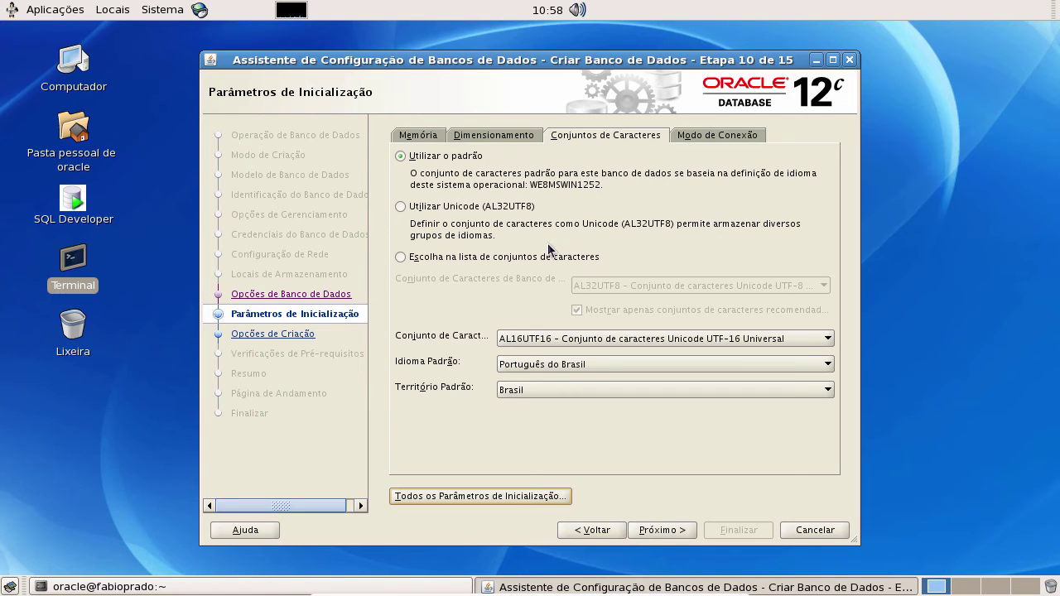
- Leave Modo de Servidor Dedicado on the Modo de Conexão tab and continue to Opções de Criação
{"action": "left_click", "coordinate": [708, 135]}
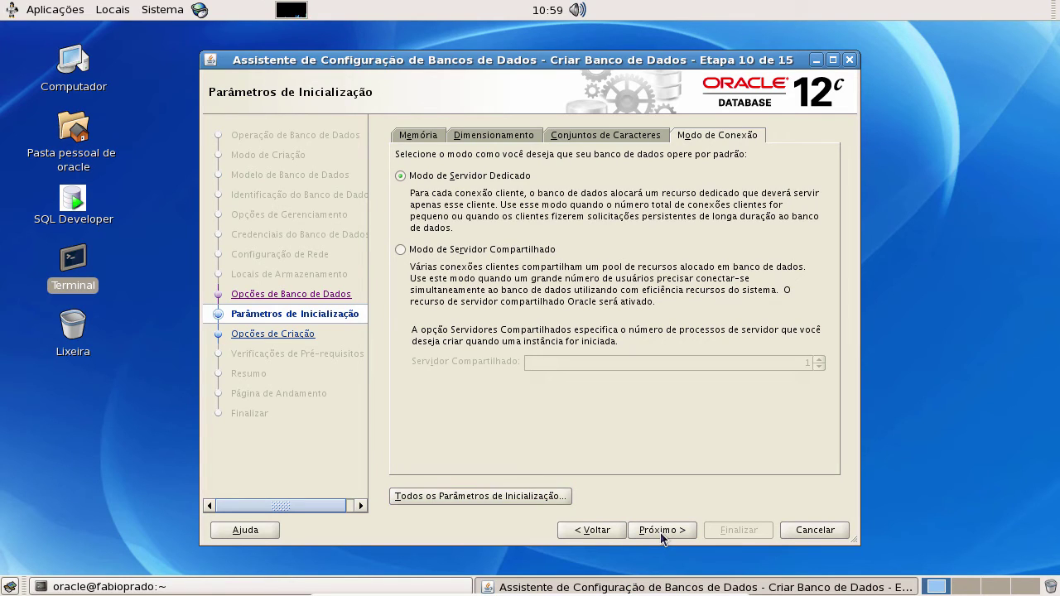
{"action": "left_click", "coordinate": [660, 532]}
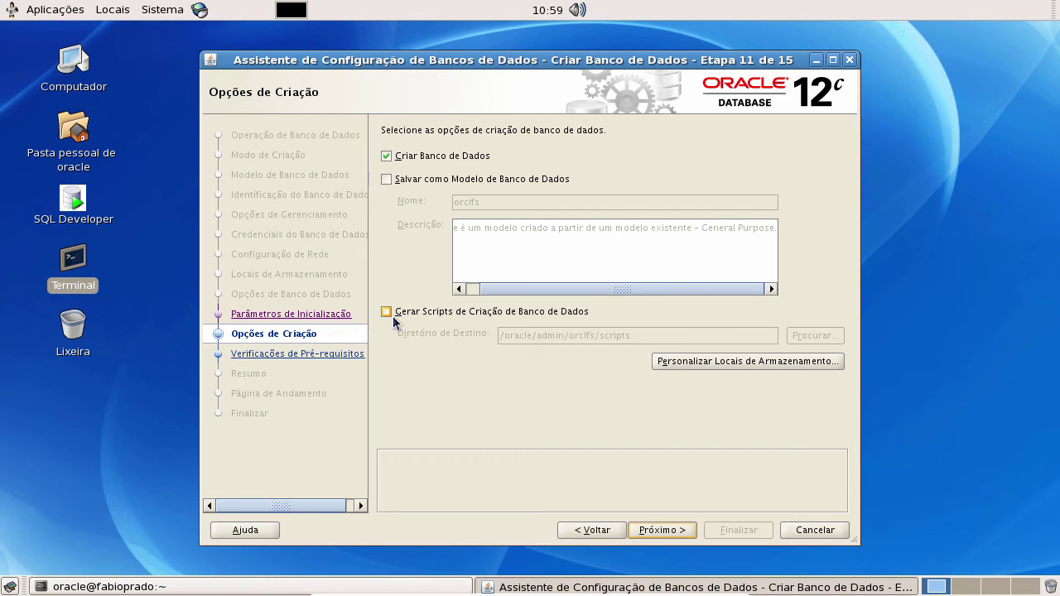
- Leave Gerar Scripts de Criação unchecked with Criar Banco de Dados on, and proceed to prerequisite checks
{"action": "left_click", "coordinate": [392, 316]}
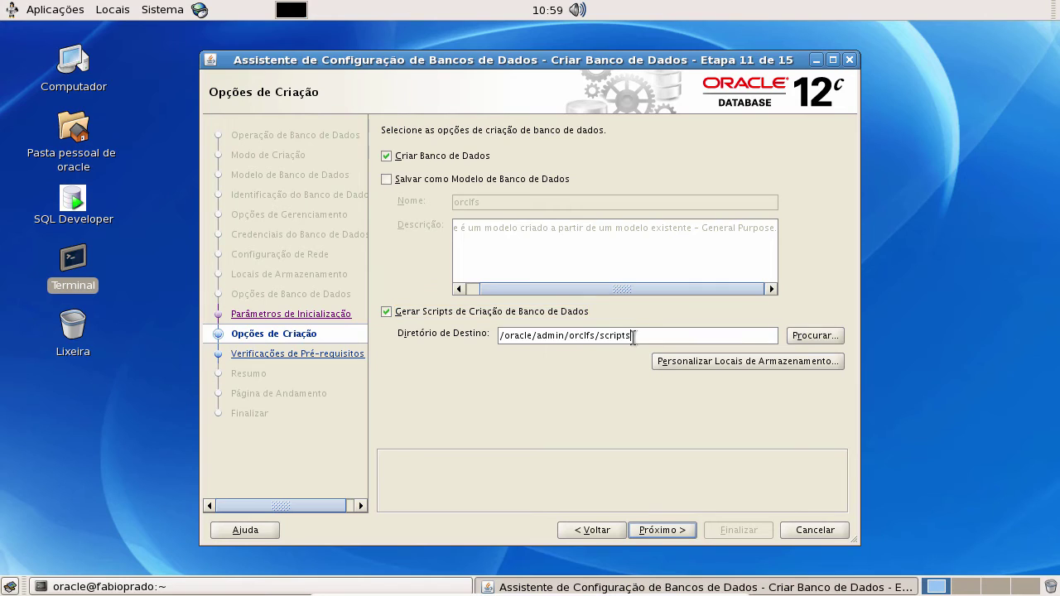
{"action": "left_click_drag", "start_coordinate": [634, 338], "coordinate": [496, 338]}
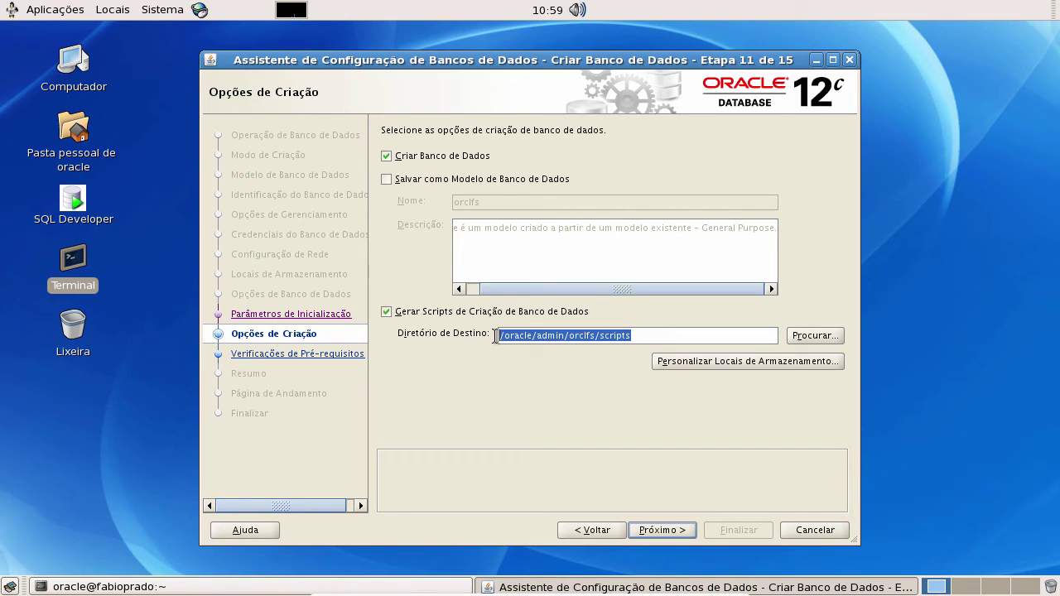
{"action": "left_click", "coordinate": [670, 338]}
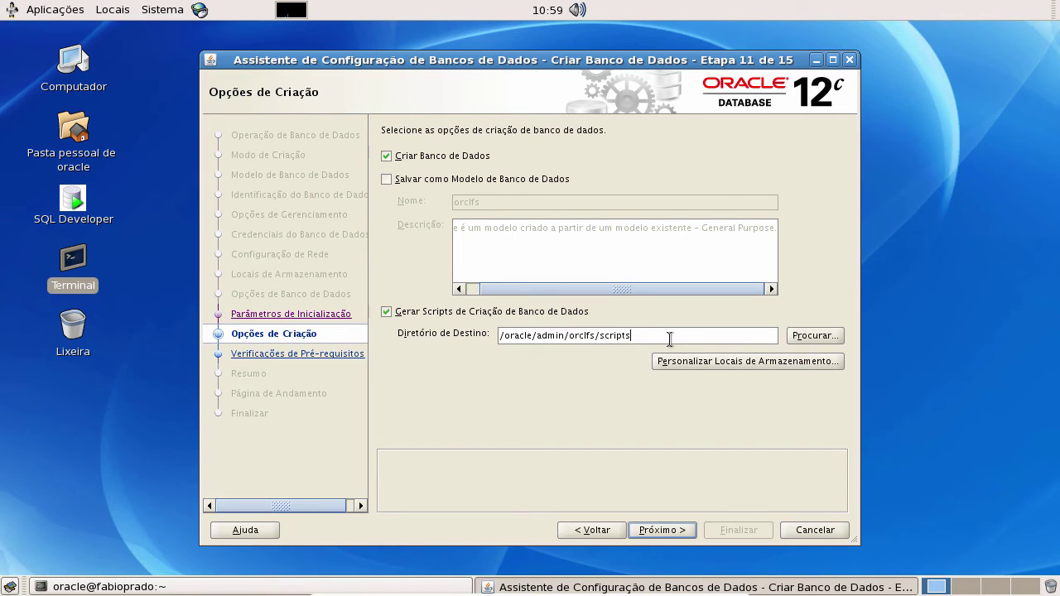
{"action": "left_click", "coordinate": [387, 313]}
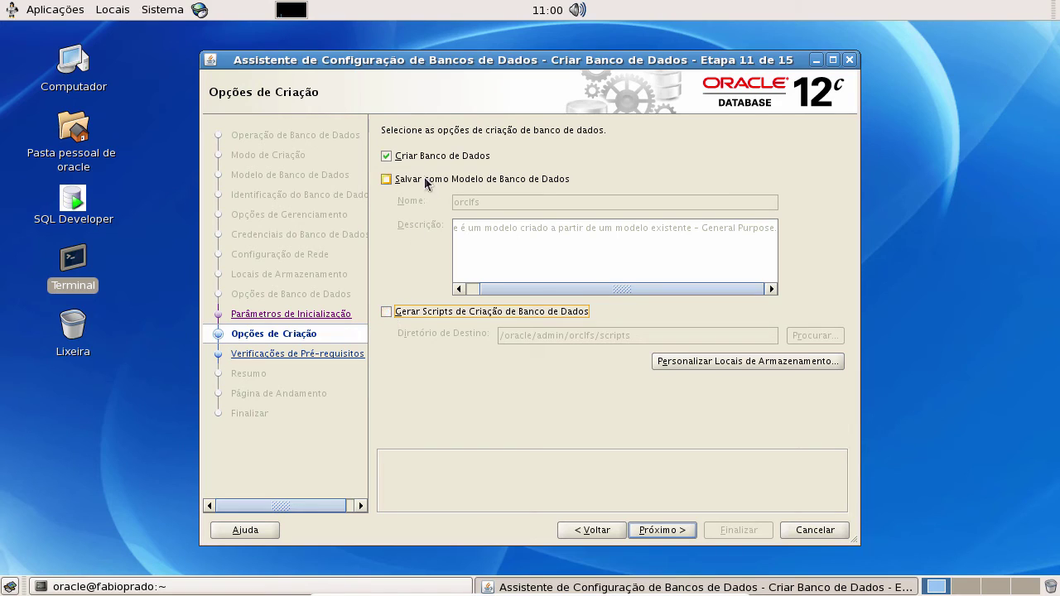
{"action": "left_click", "coordinate": [675, 533]}
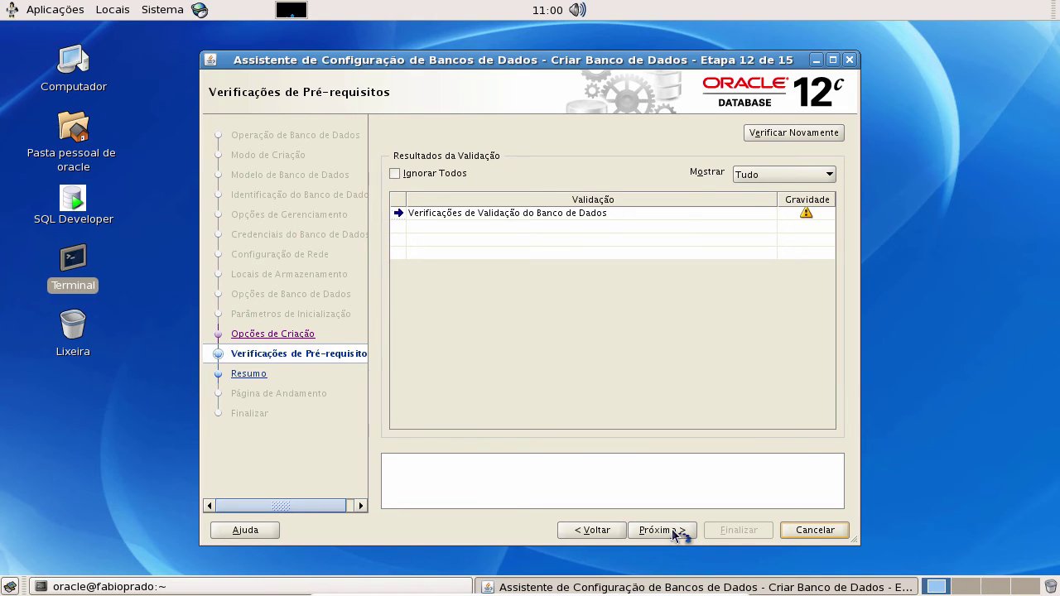
- Expand Verificações de Validação do Banco de Dados and show the disk space check warning for /oracle/
{"action": "left_click", "coordinate": [398, 214]}
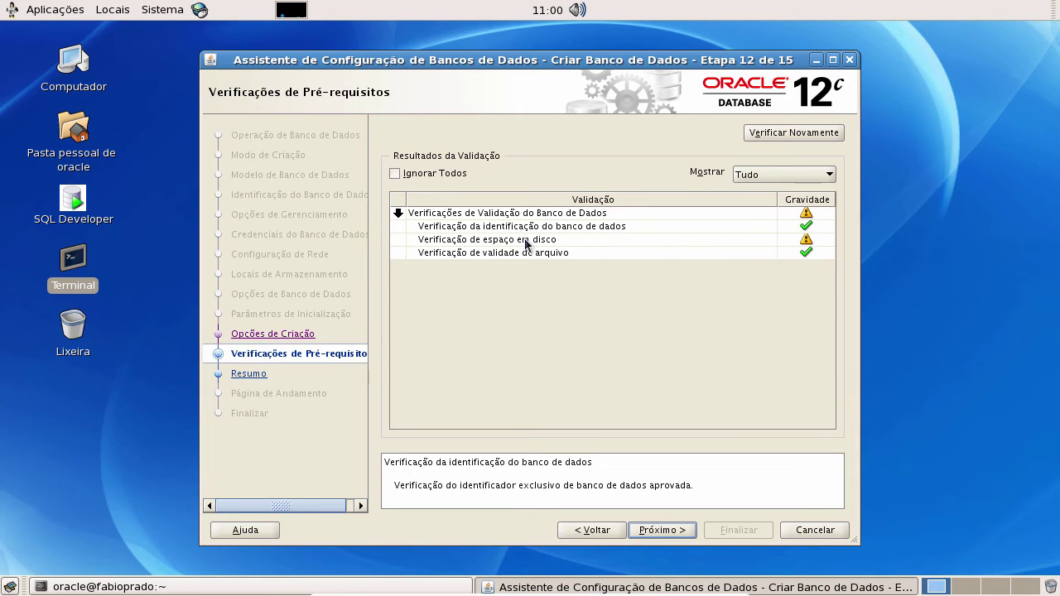
{"action": "left_click", "coordinate": [561, 241]}
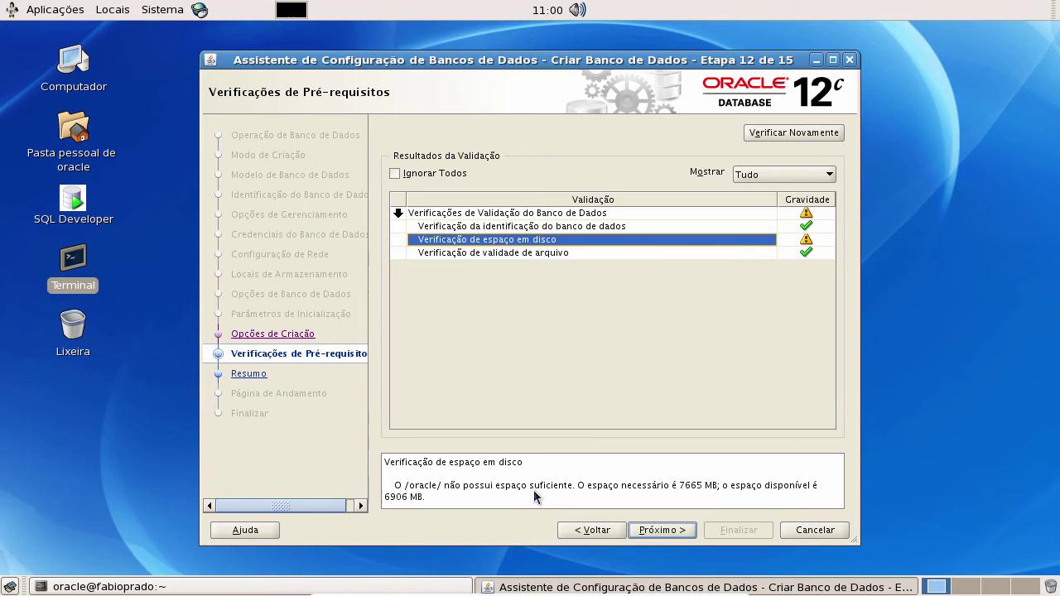
- Go back to step 8 and change the fast recovery area size from 4560 to 500 MB
{"action": "left_click", "coordinate": [592, 531]}
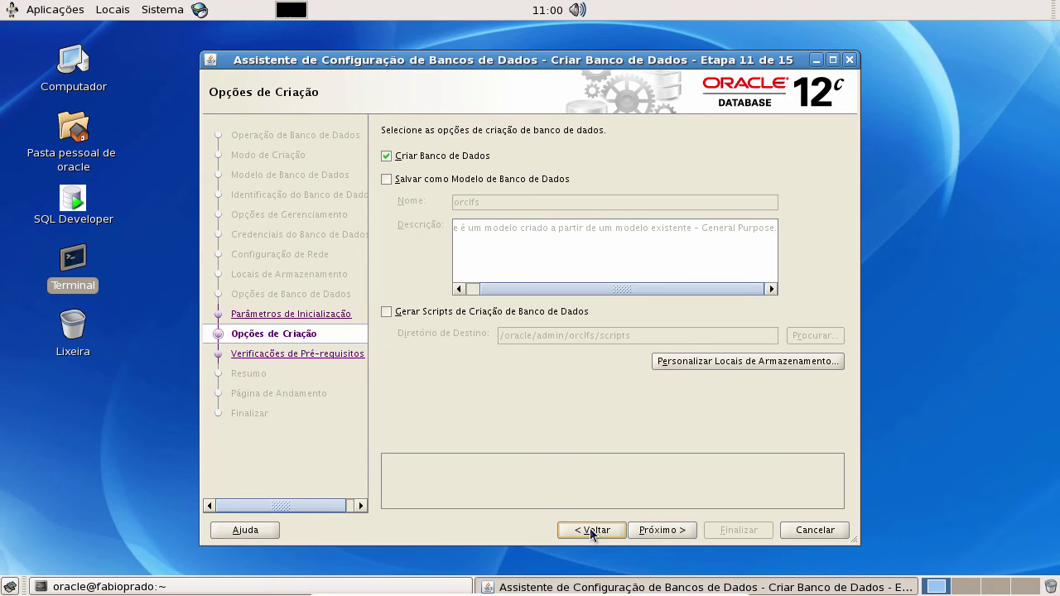
{"action": "left_click", "coordinate": [591, 531]}
{"action": "left_click", "coordinate": [591, 530]}
{"action": "left_click", "coordinate": [592, 530]}
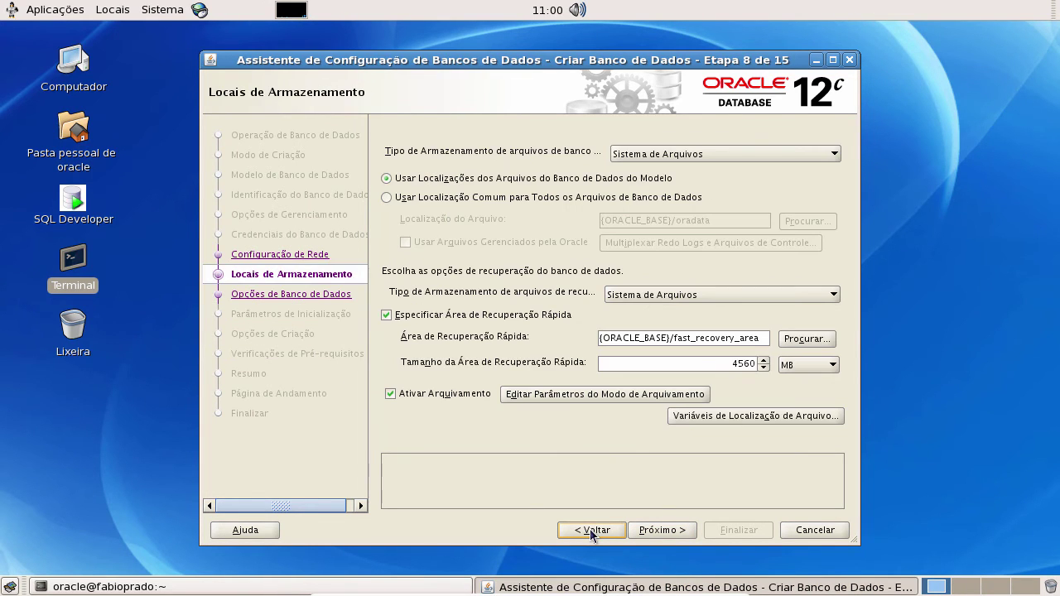
{"action": "left_click_drag", "start_coordinate": [726, 364], "coordinate": [756, 363]}
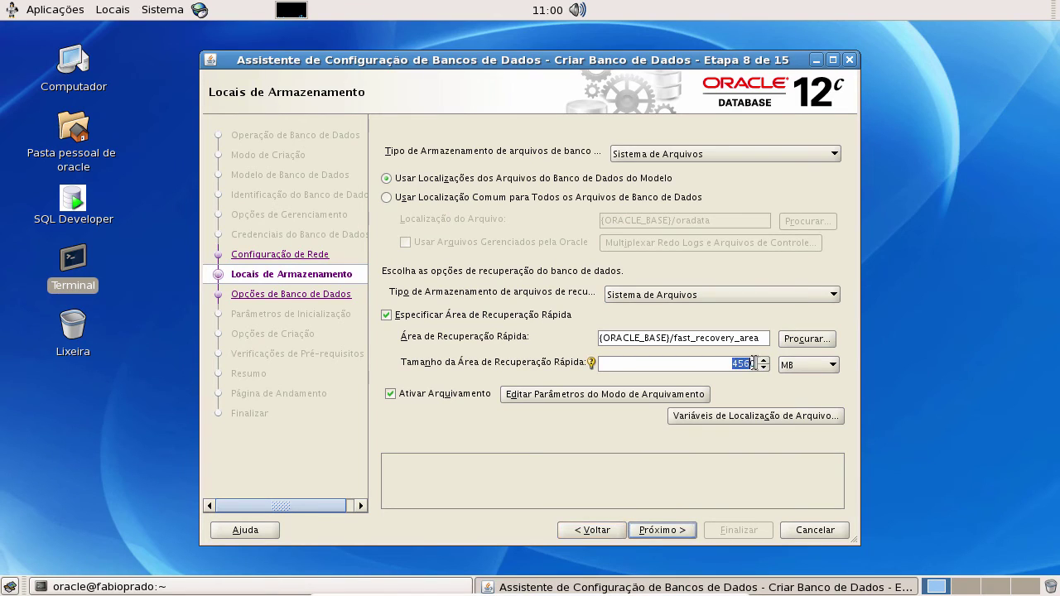
{"action": "key", "text": "BackSpace"}
{"action": "type", "text": "500"}
- Accept the below-recommended size warning with Sim and advance back to step 11, Opções de Criação
{"action": "left_click", "coordinate": [672, 528]}
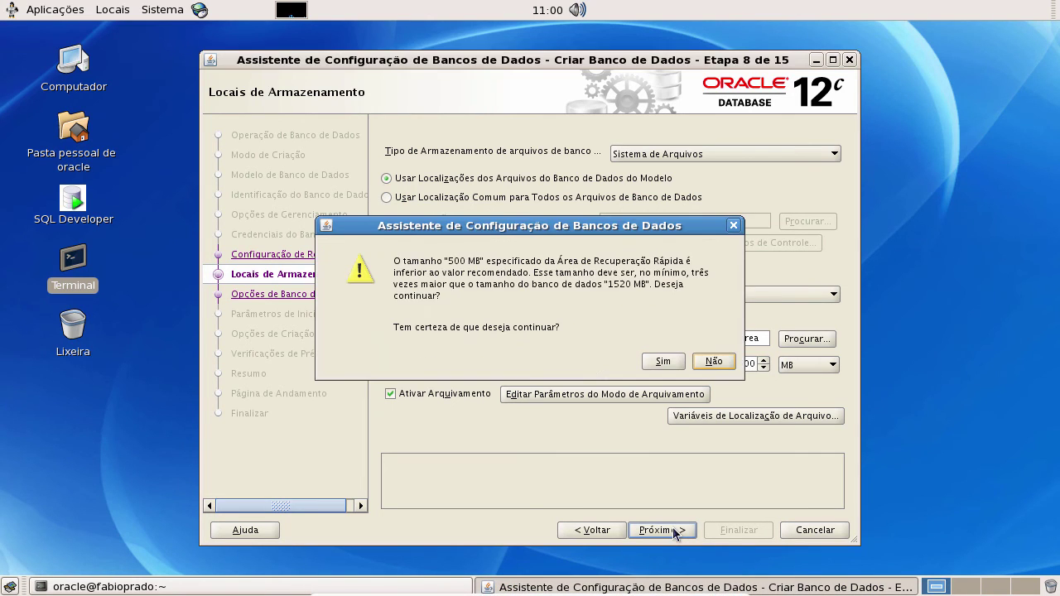
{"action": "left_click", "coordinate": [664, 361]}
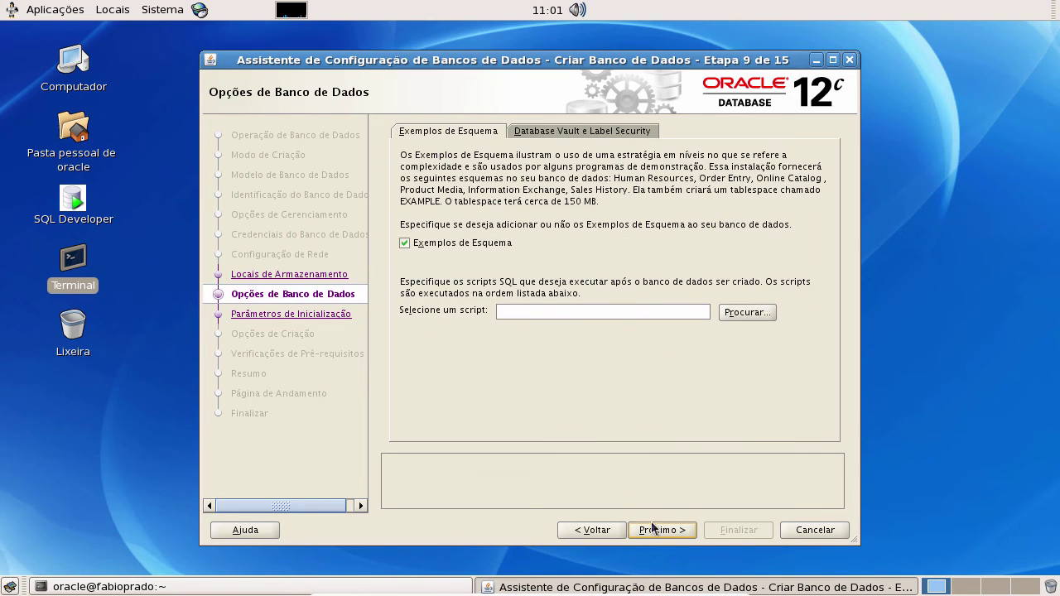
{"action": "left_click", "coordinate": [663, 531]}
{"action": "left_click", "coordinate": [663, 531]}
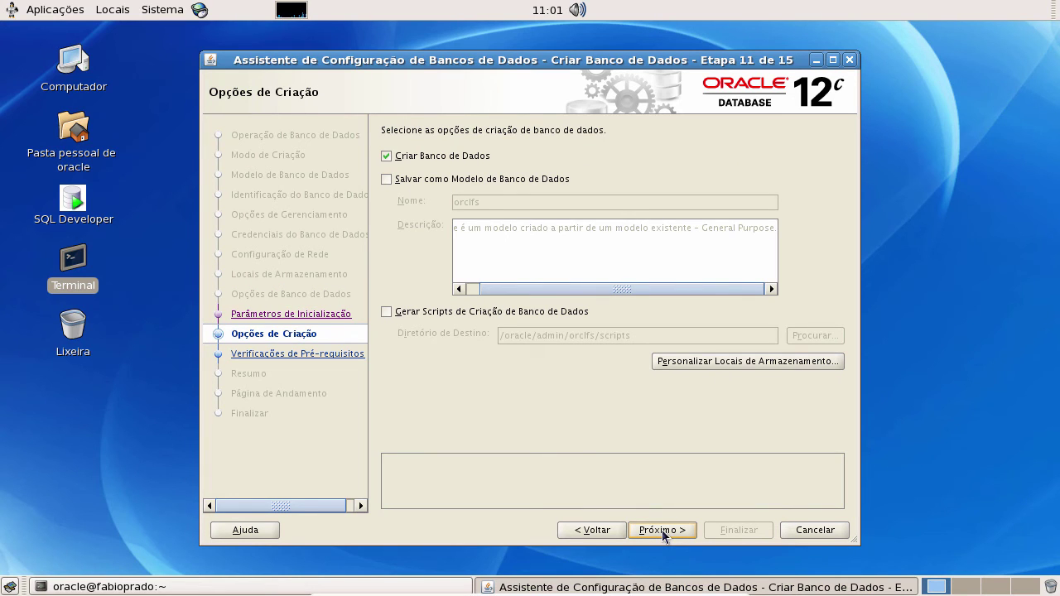
- Review the orclfs configuration summary and launch creation of the database
{"action": "left_click", "coordinate": [662, 530]}
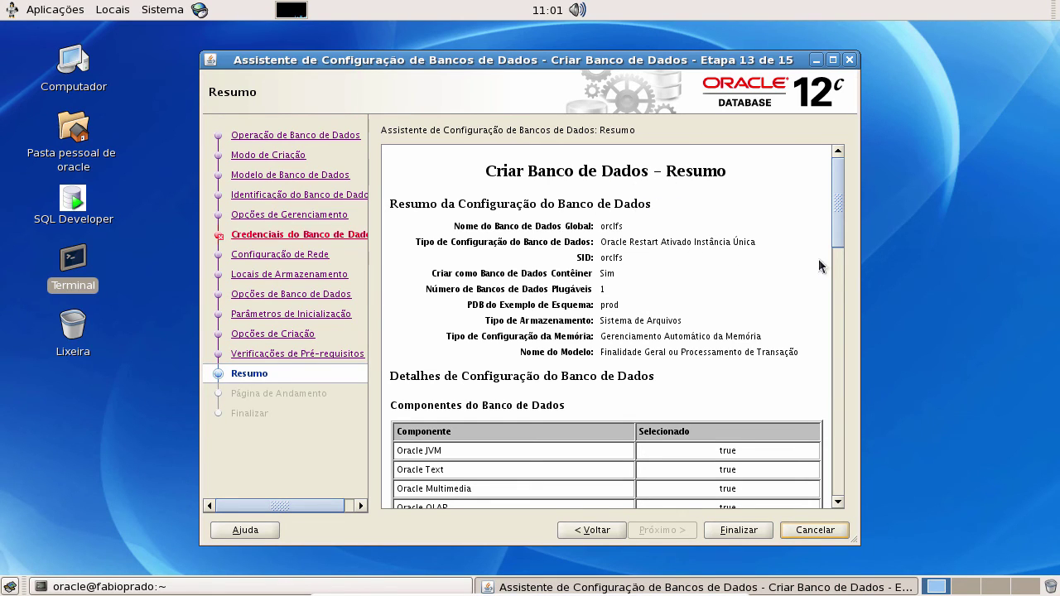
{"action": "left_click_drag", "start_coordinate": [838, 212], "coordinate": [832, 437]}
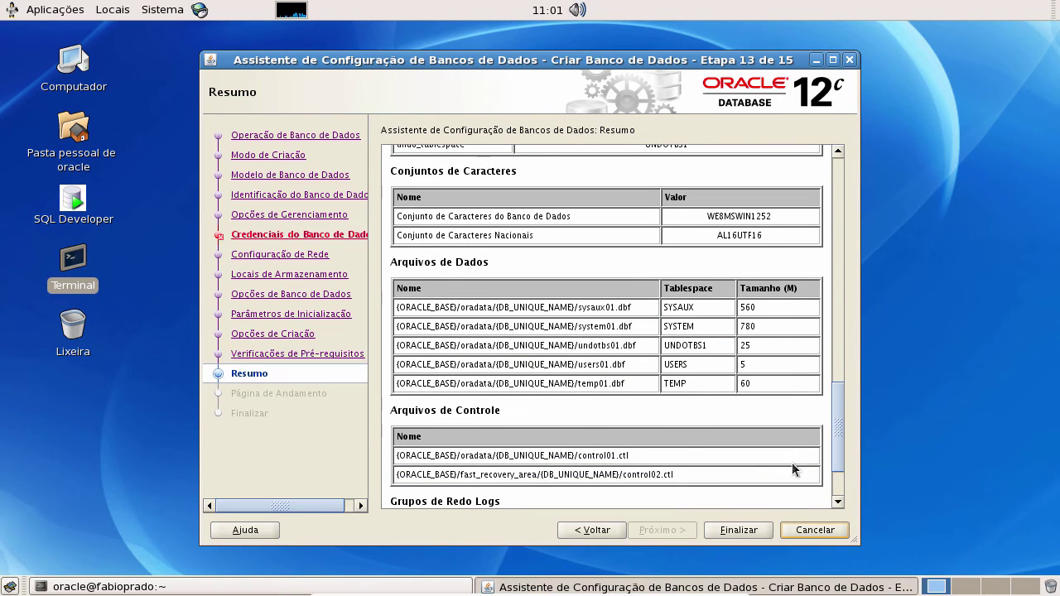
{"action": "left_click", "coordinate": [731, 532]}
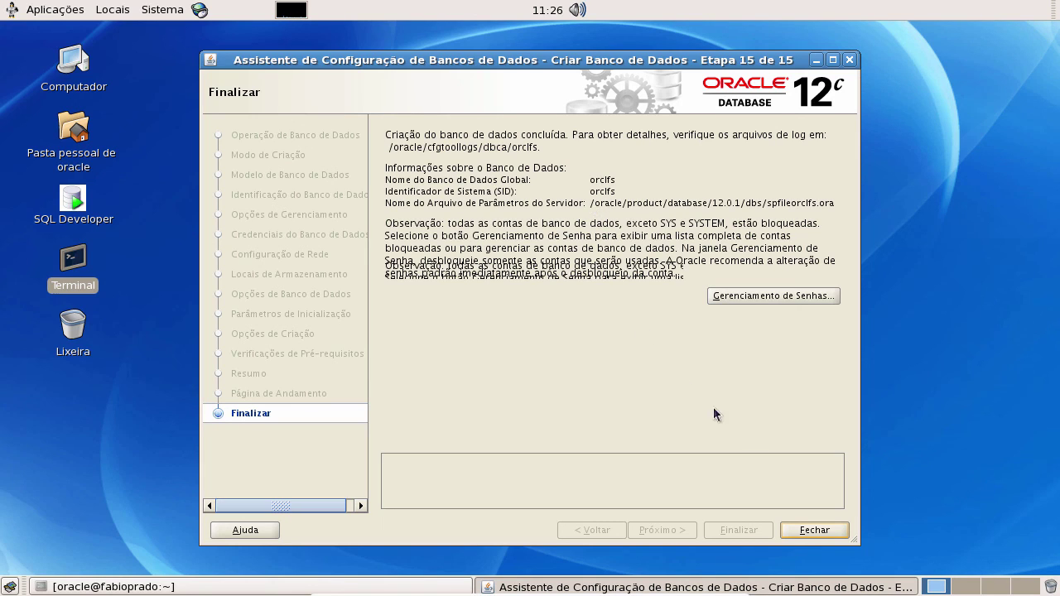
- Close the completed DBCA wizard and launch a new Terminal from the desktop
{"action": "left_click", "coordinate": [812, 533]}
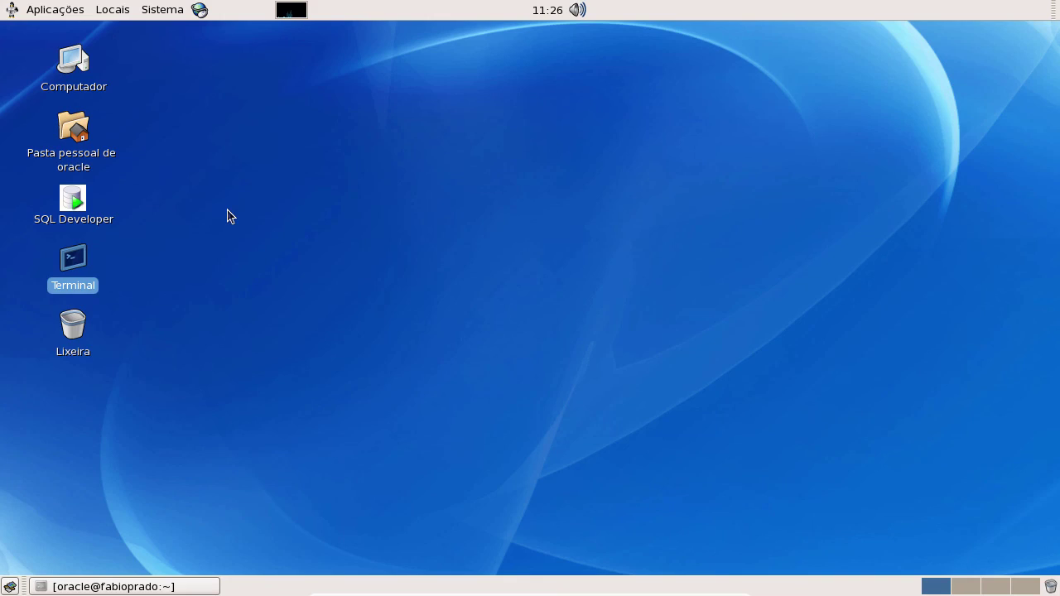
{"action": "double_click", "coordinate": [77, 261]}
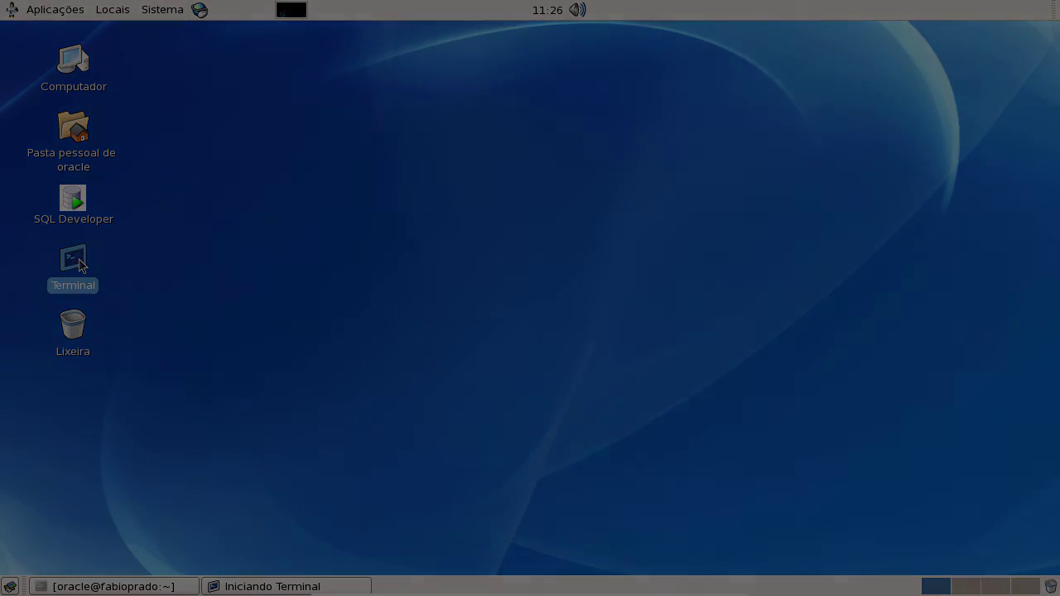